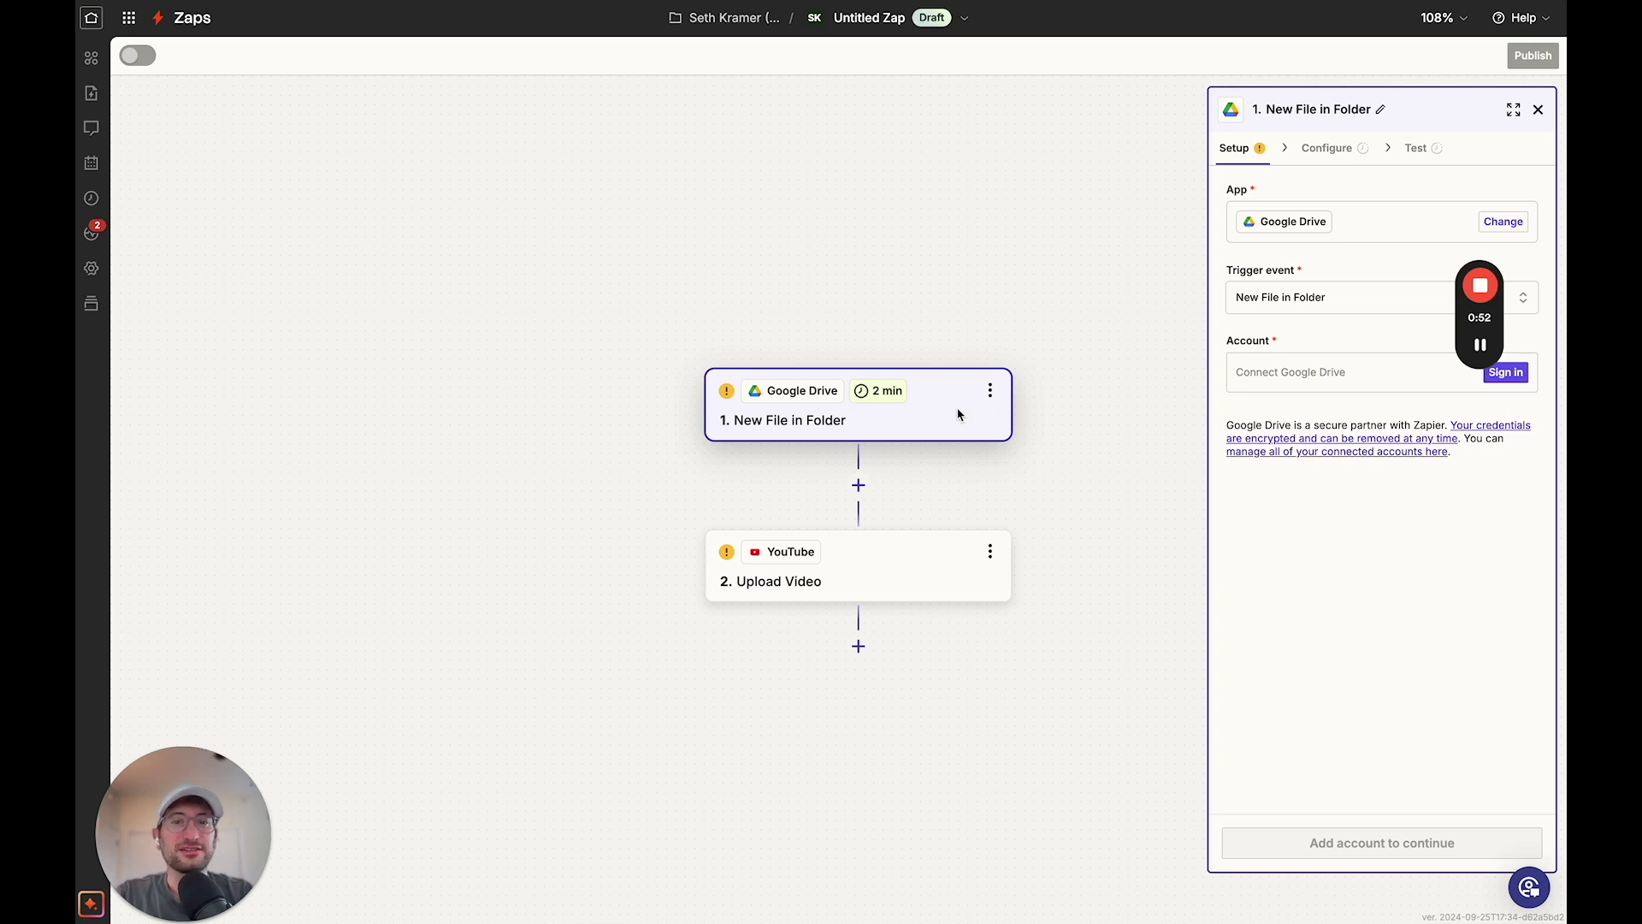
Show the YouTube '2. Upload Video' step's setup in the side panel
mouse_move(882, 391)
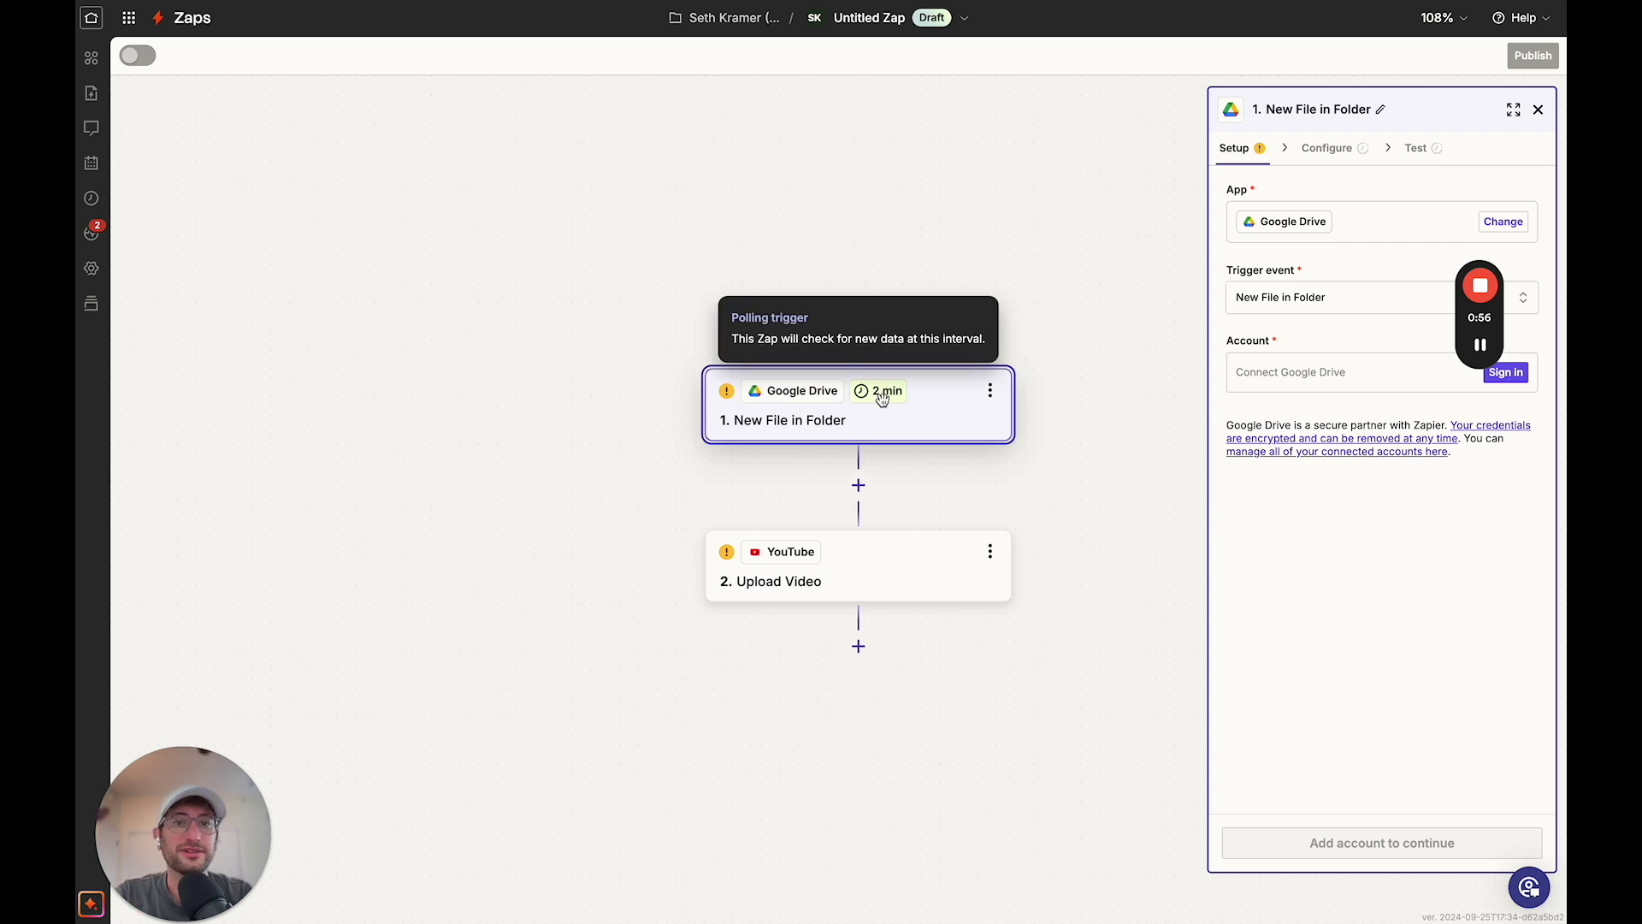
scroll(882, 398, down, 2)
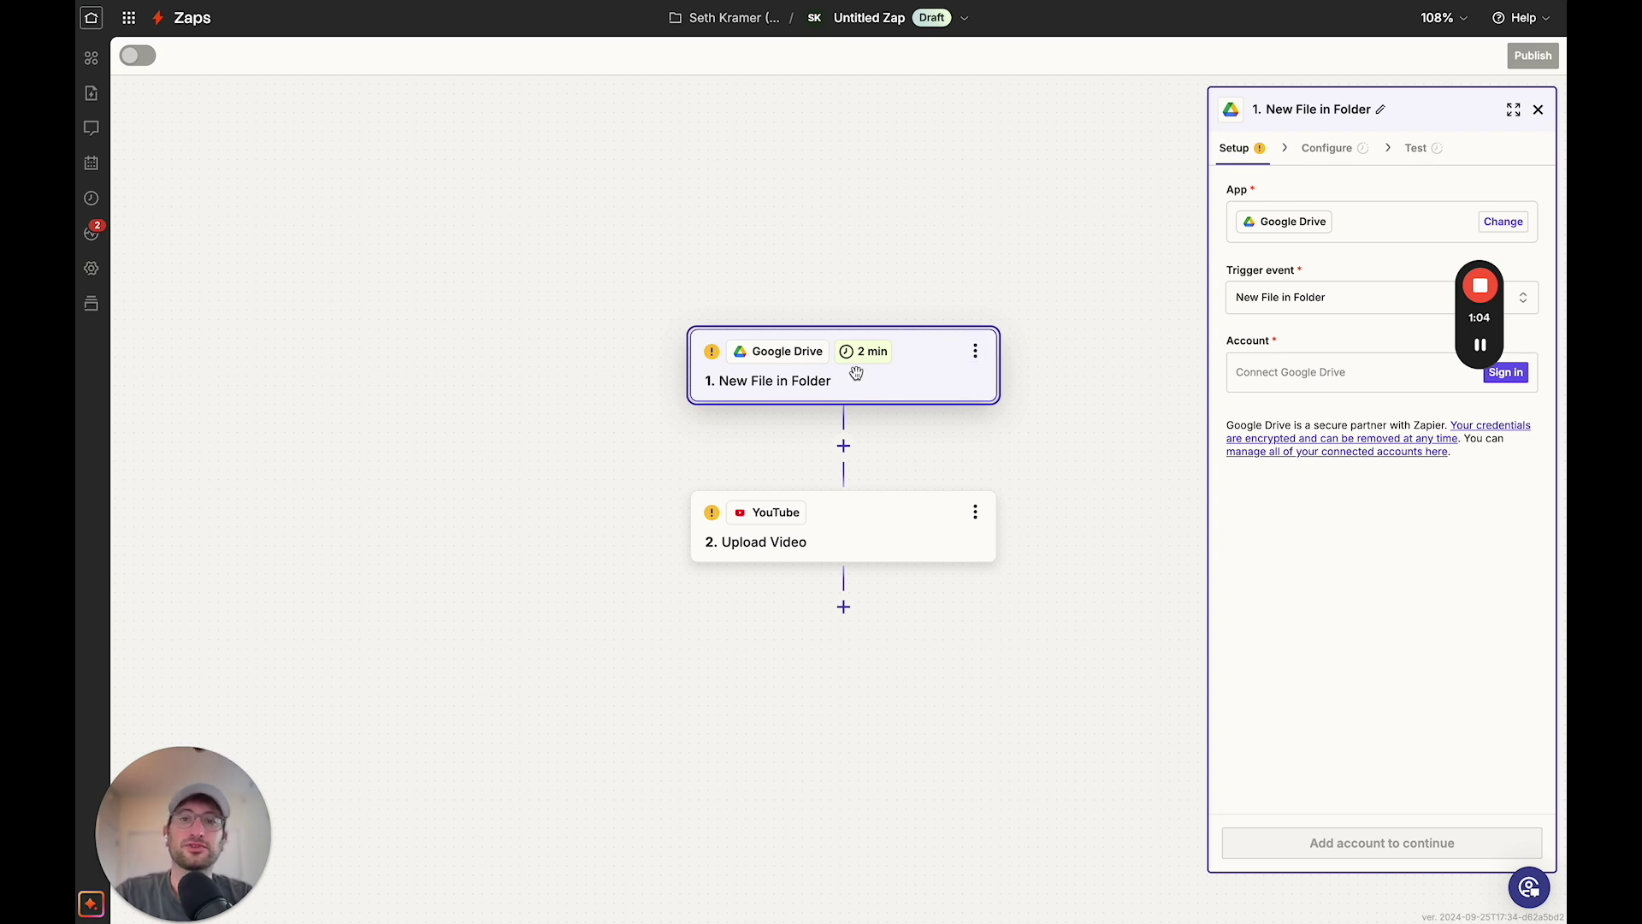
click(860, 543)
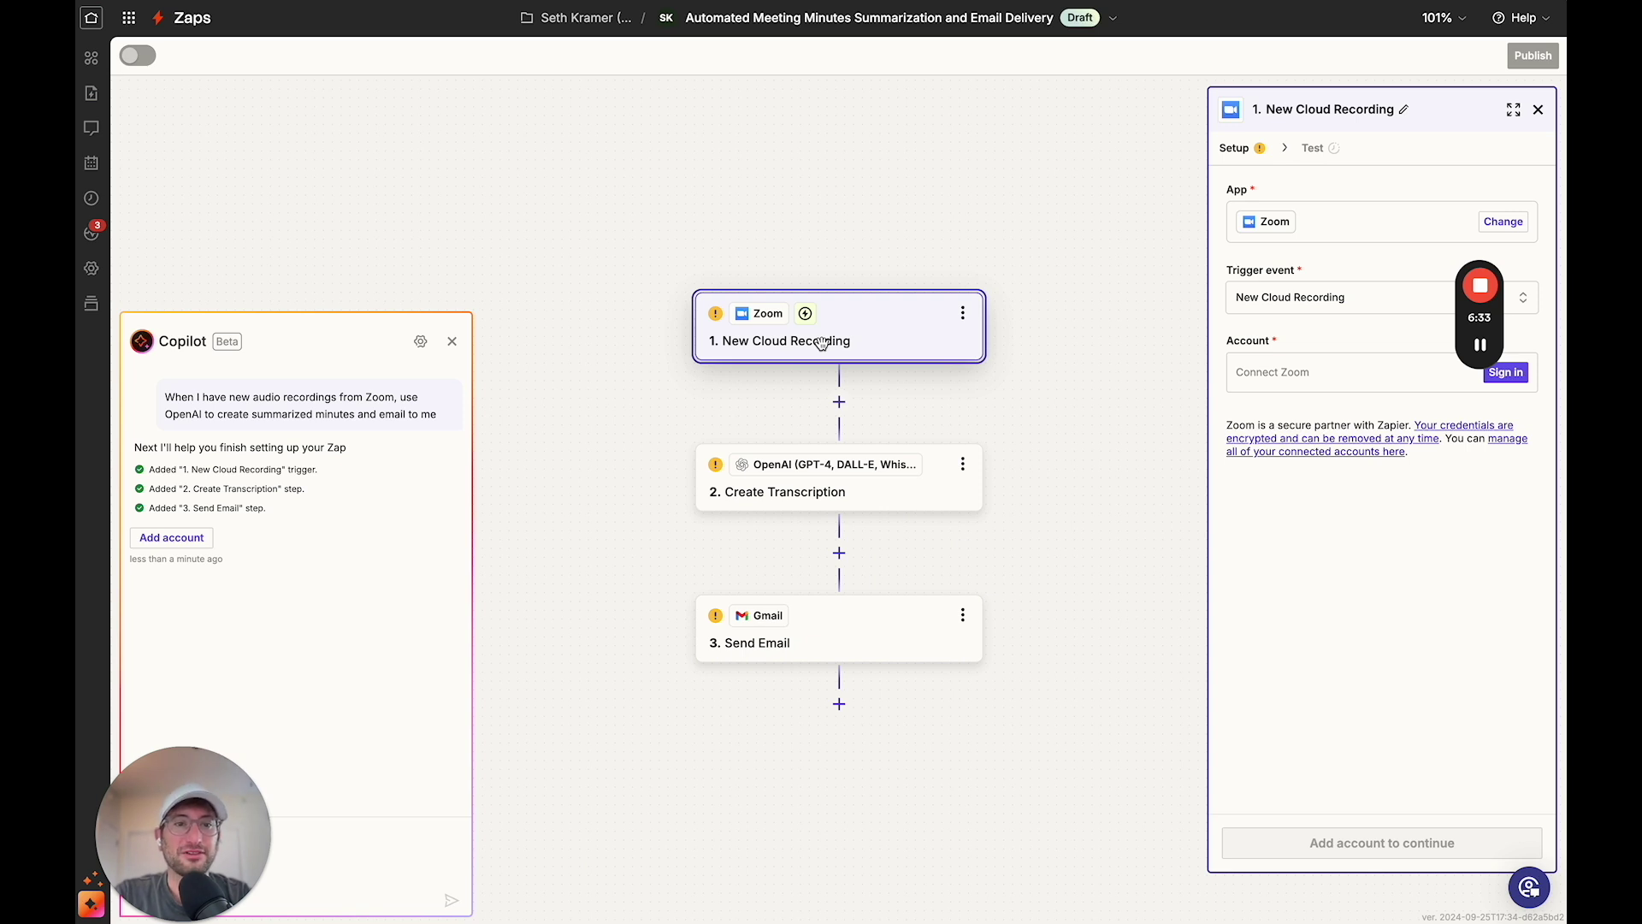
click(863, 491)
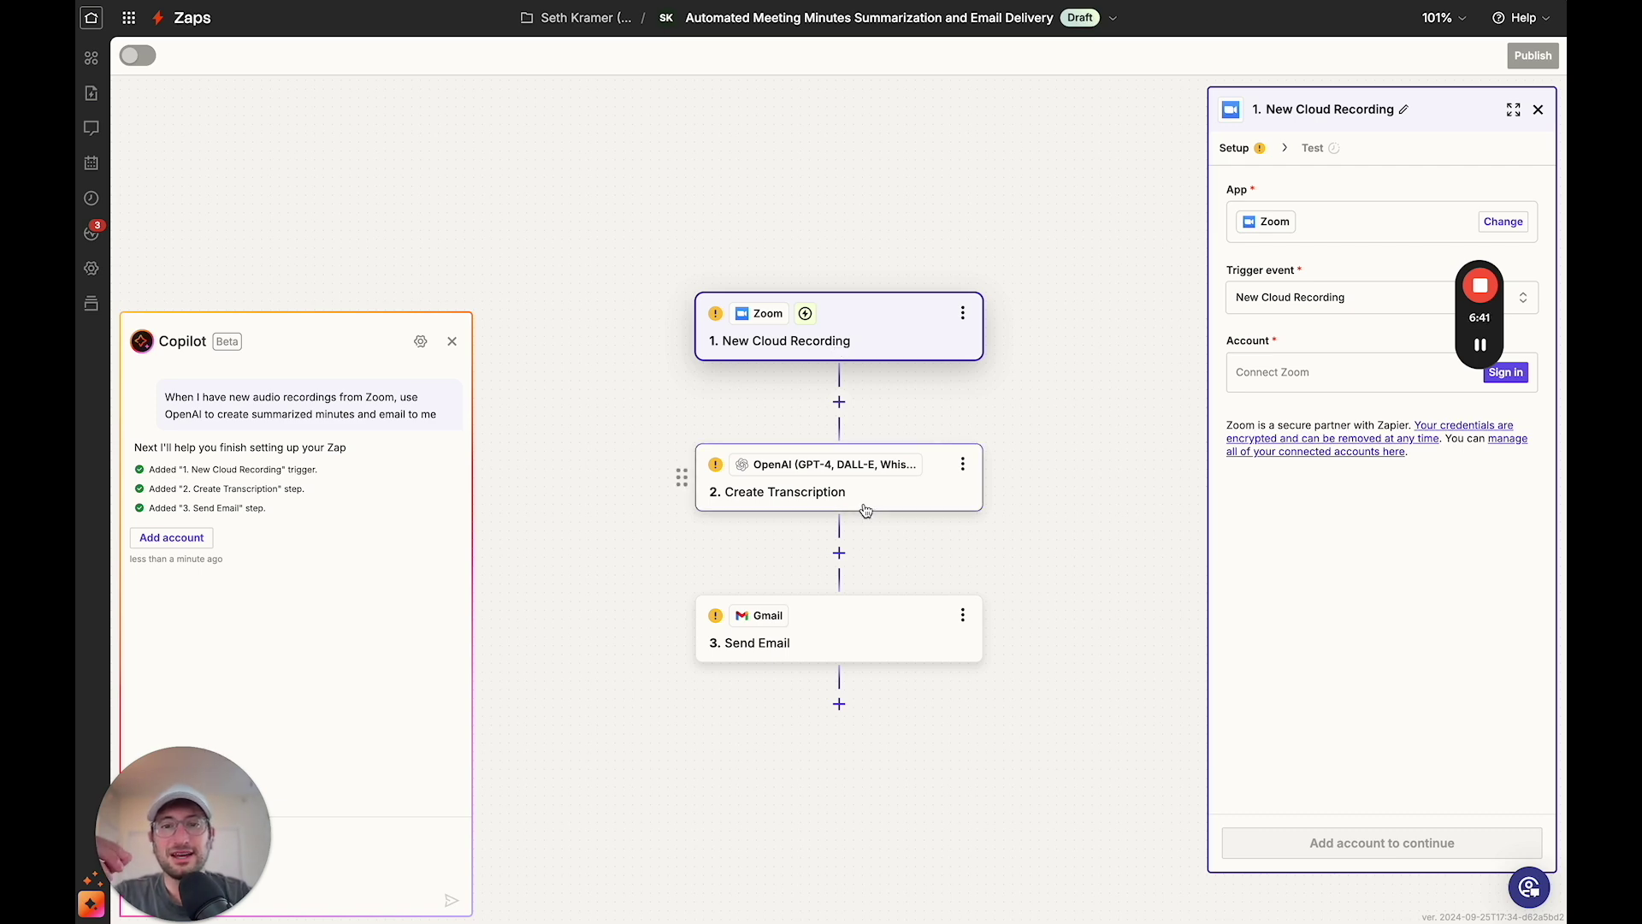
Add a new step after the transcription step and choose OpenAI as its app
click(839, 553)
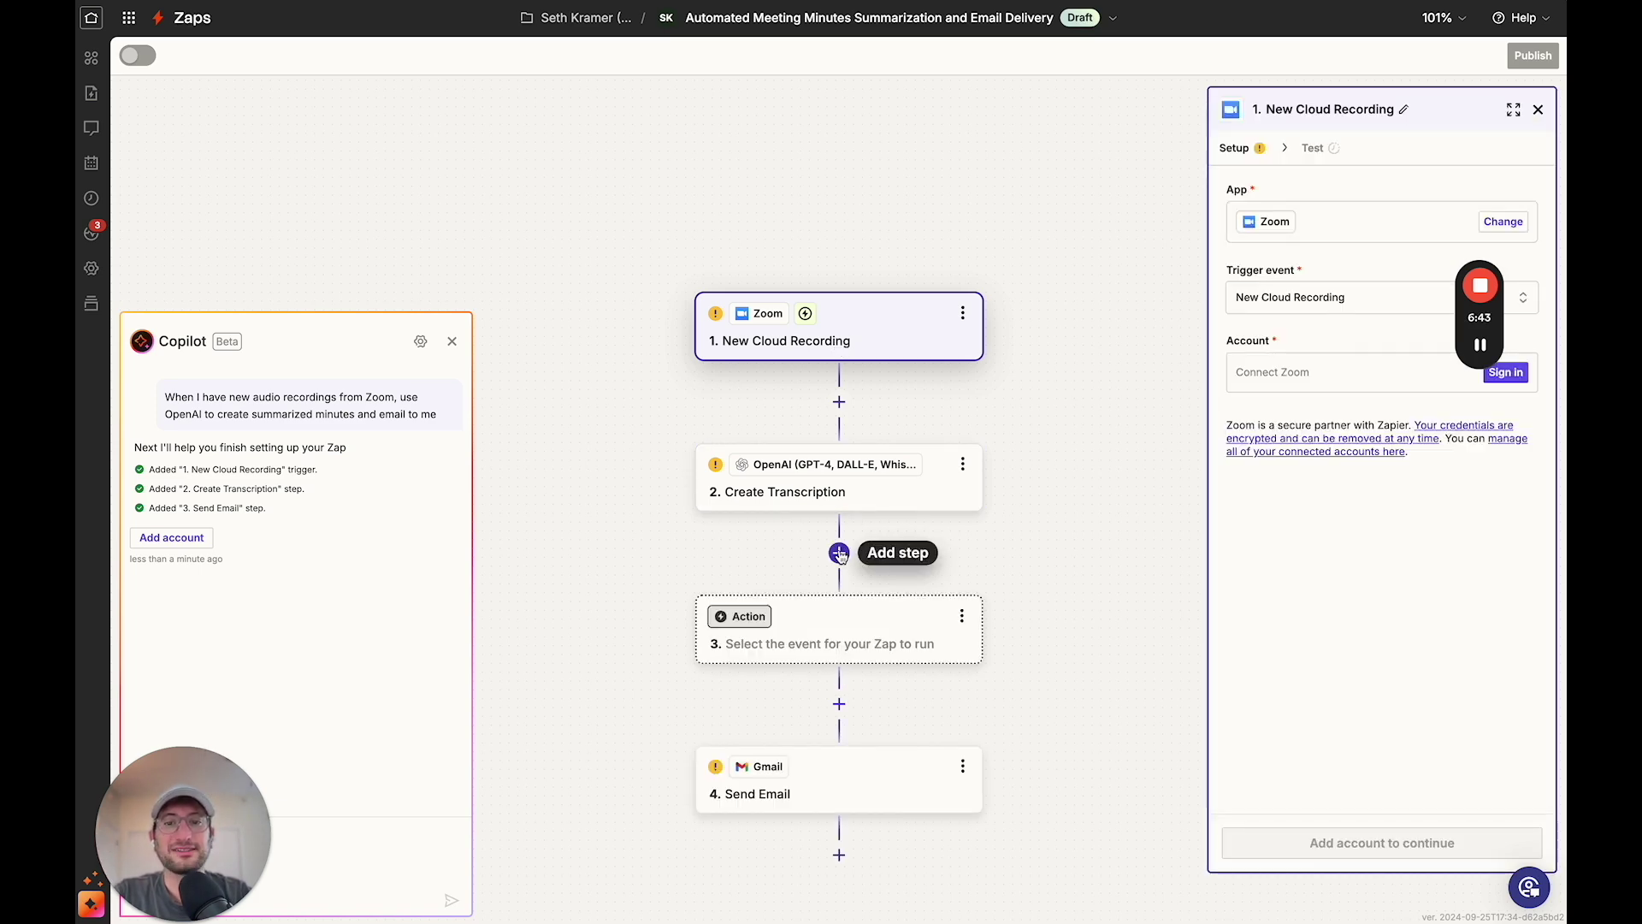
text(o)
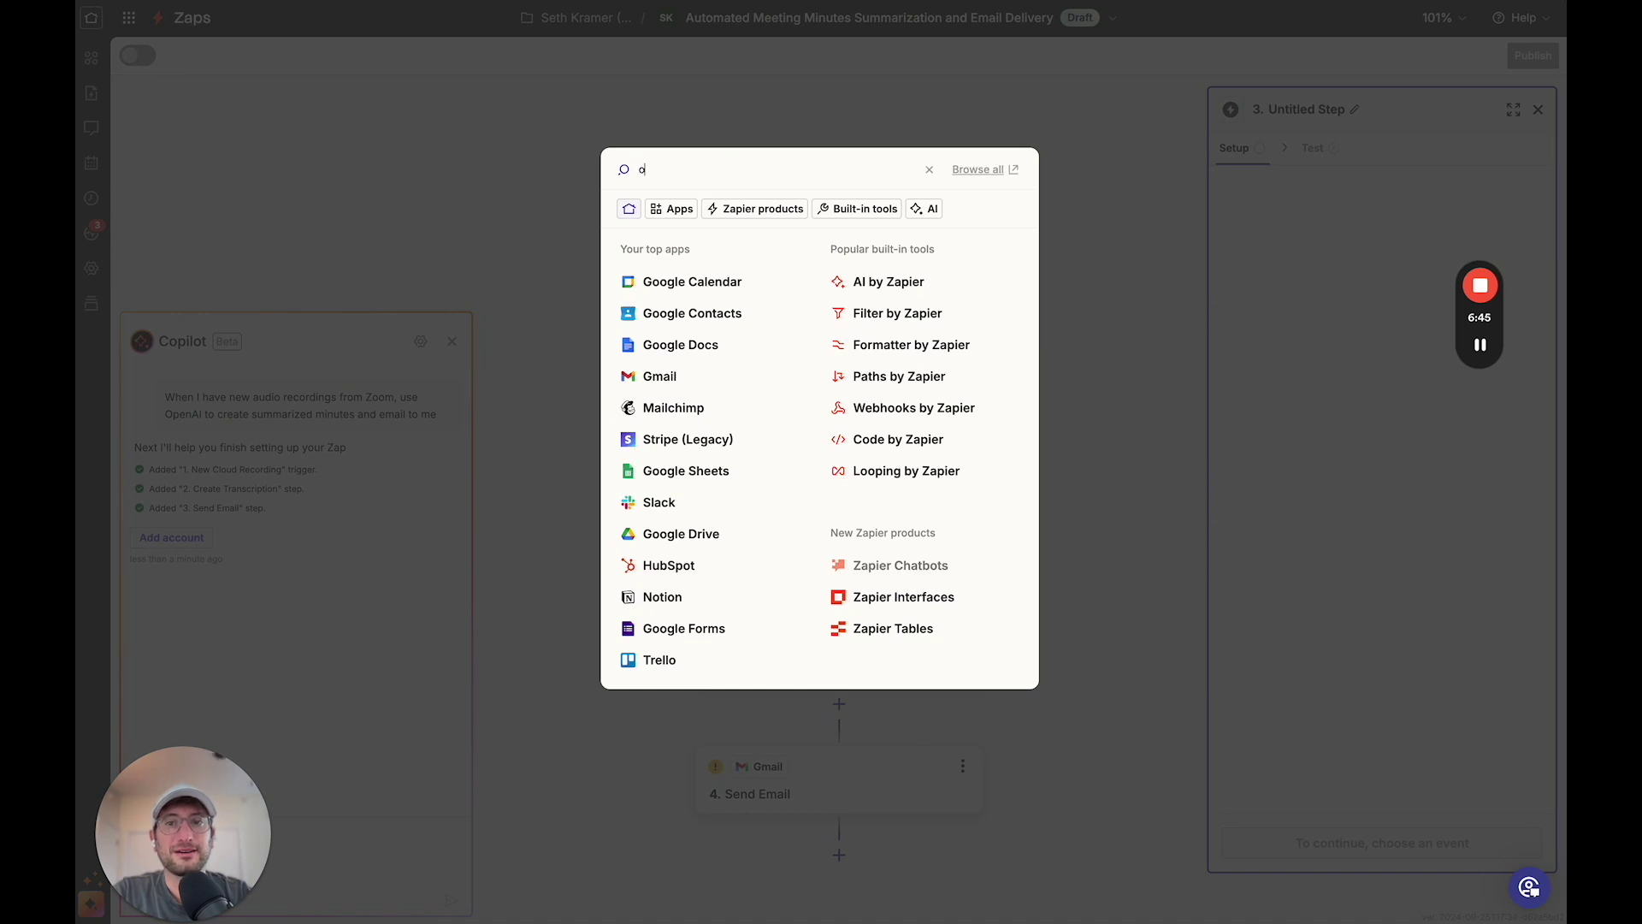
text(pen)
click(695, 216)
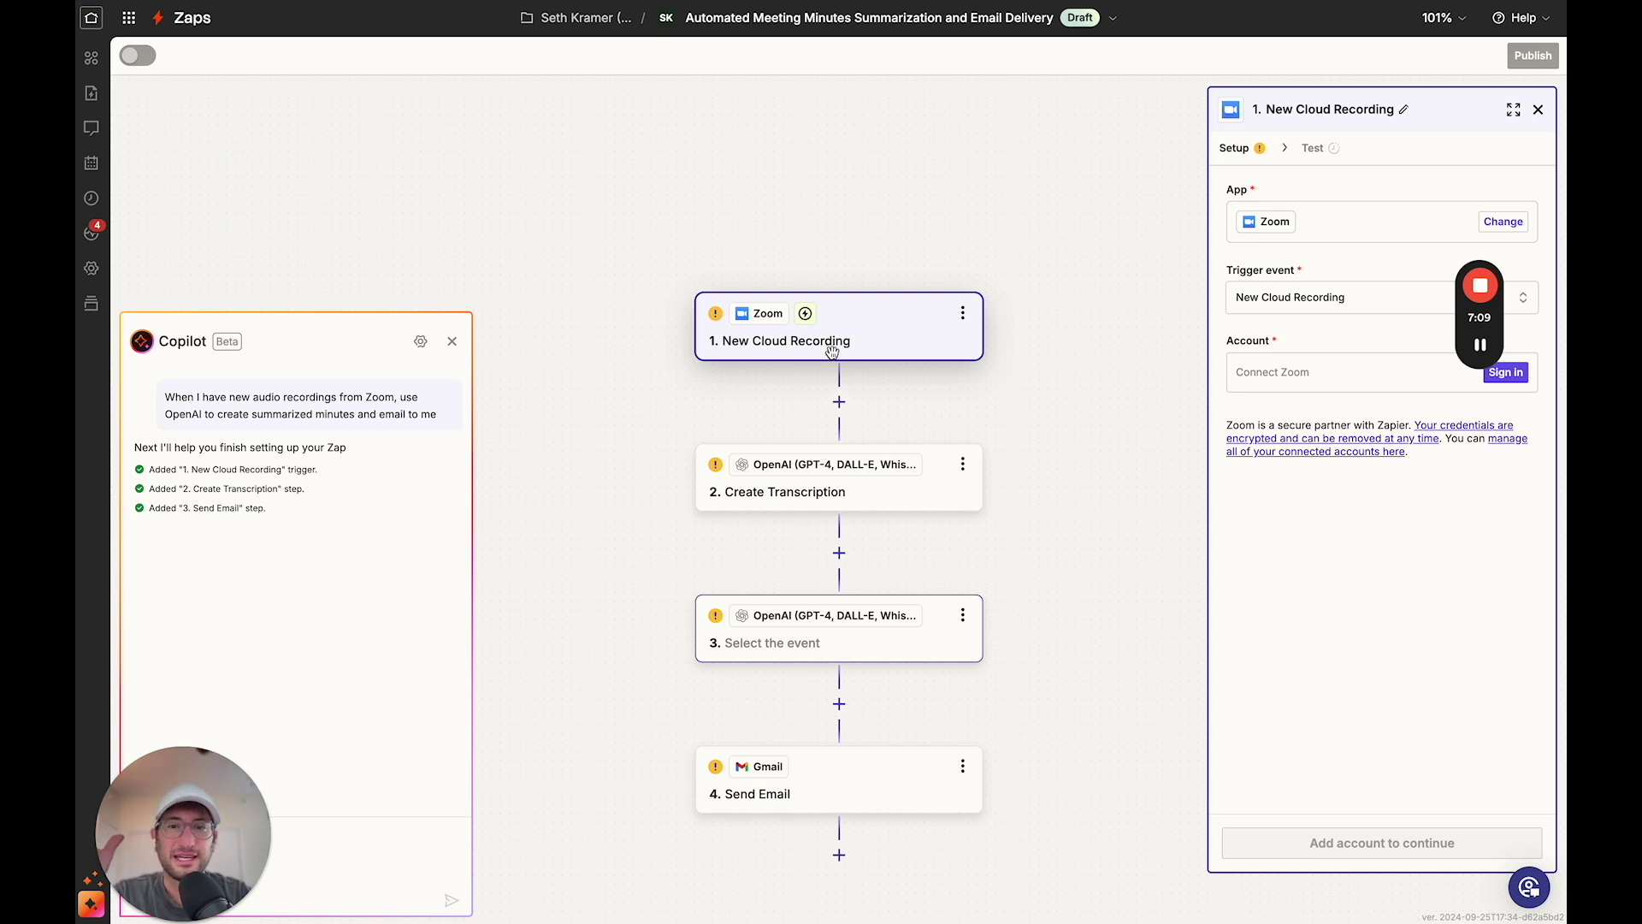
mouse_move(1480, 346)
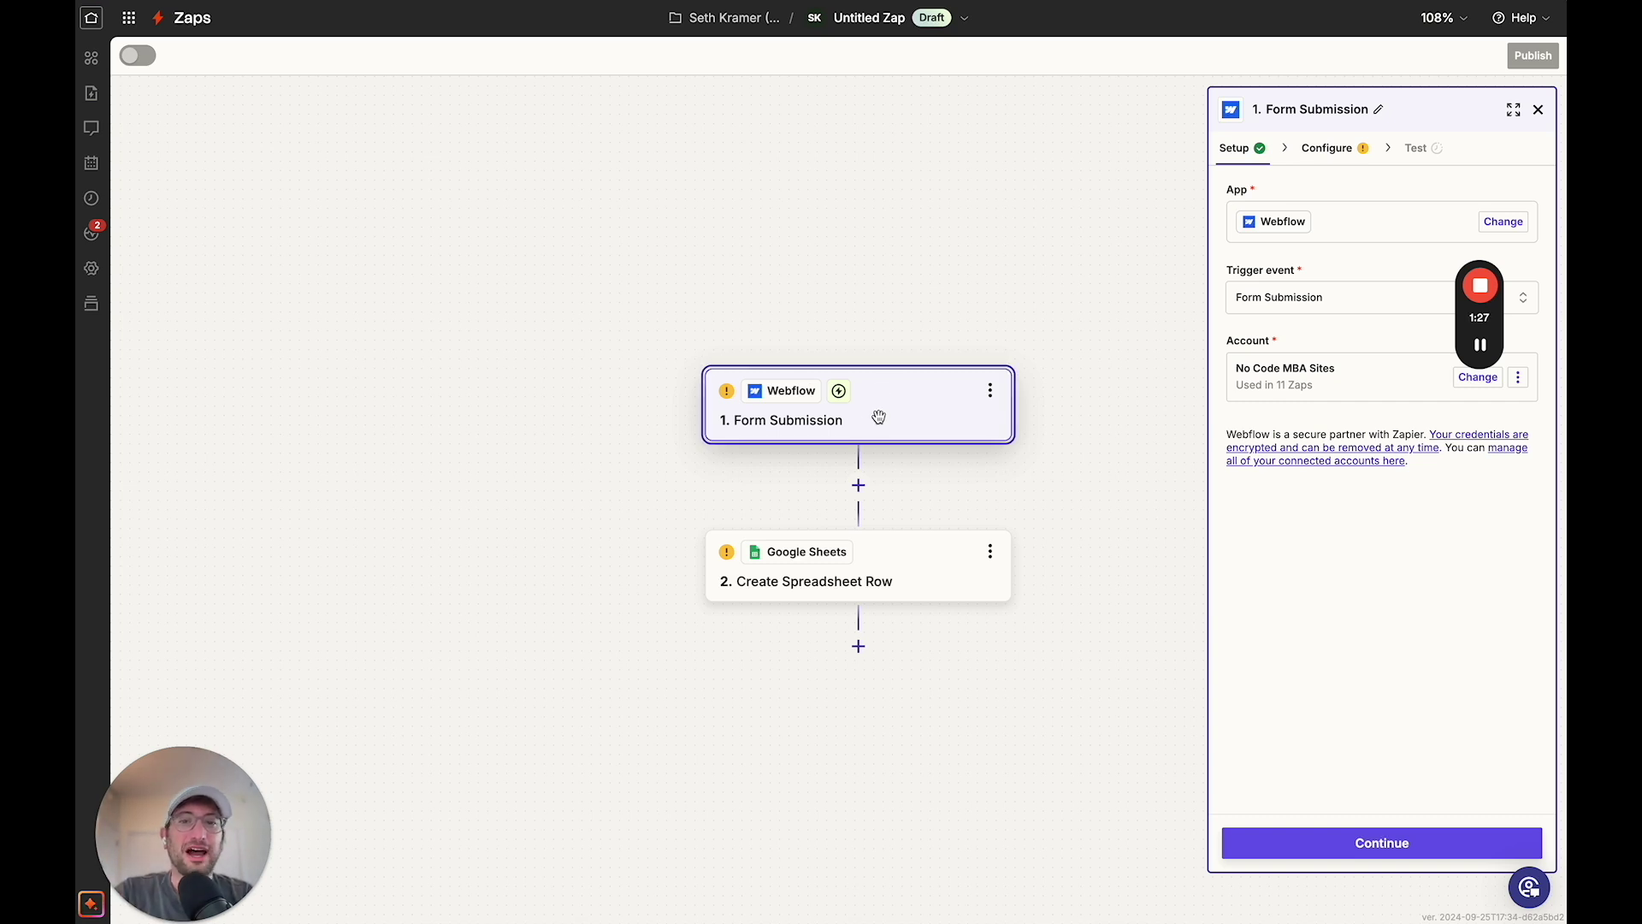
Recentre the canvas and show the Webflow trigger's site and form fields
scroll(878, 417, up, 3)
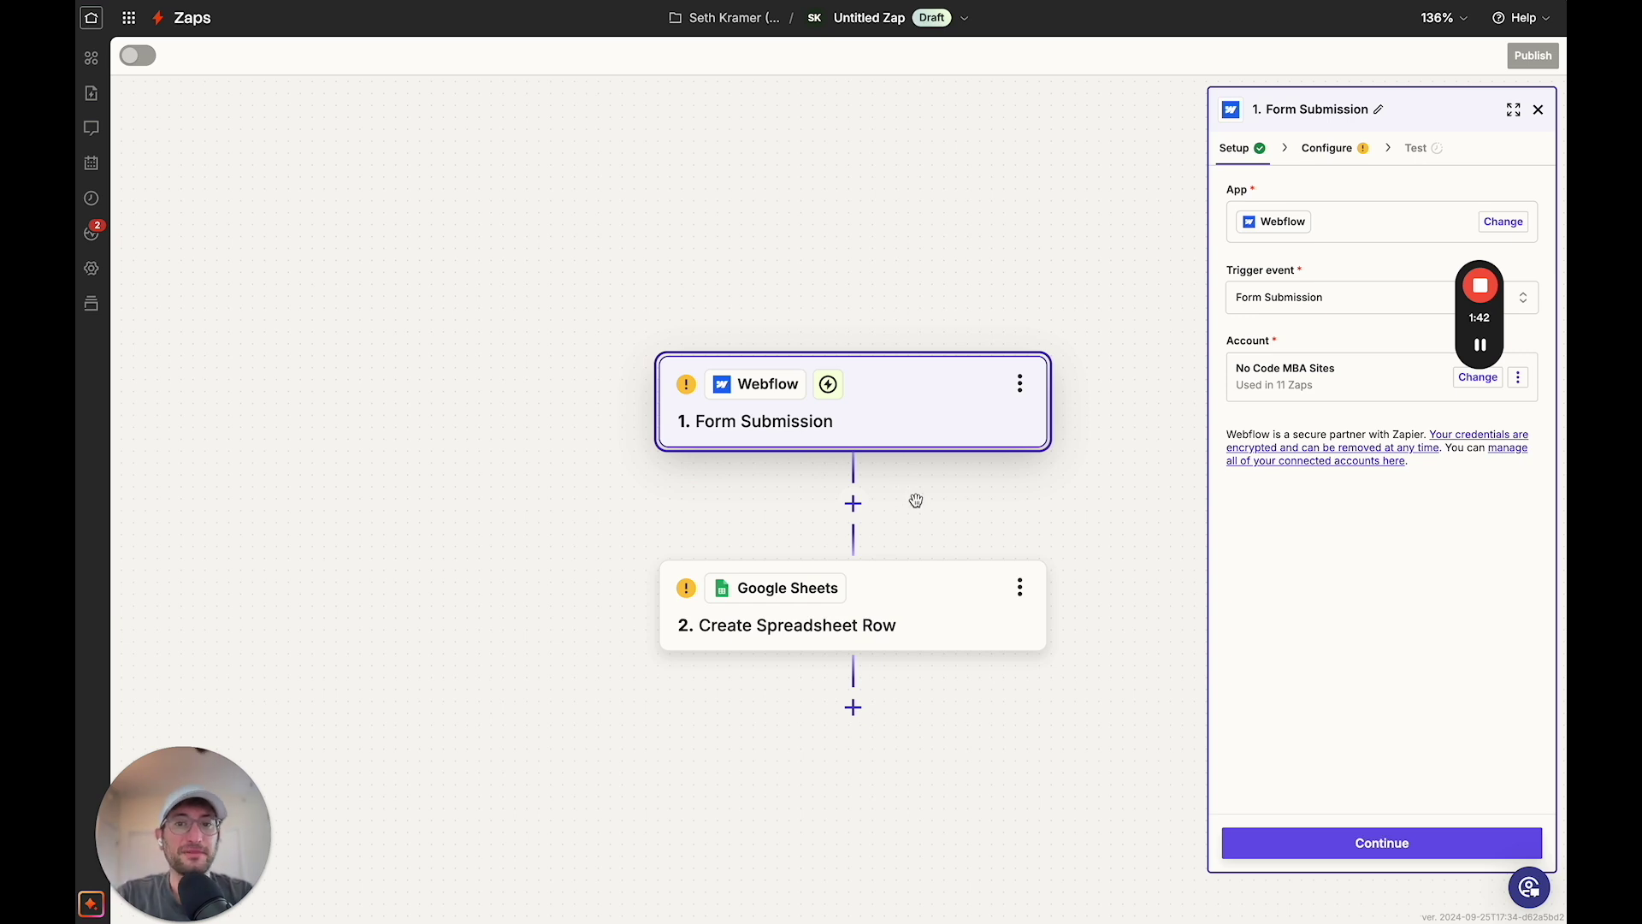
drag(892, 422, 847, 354)
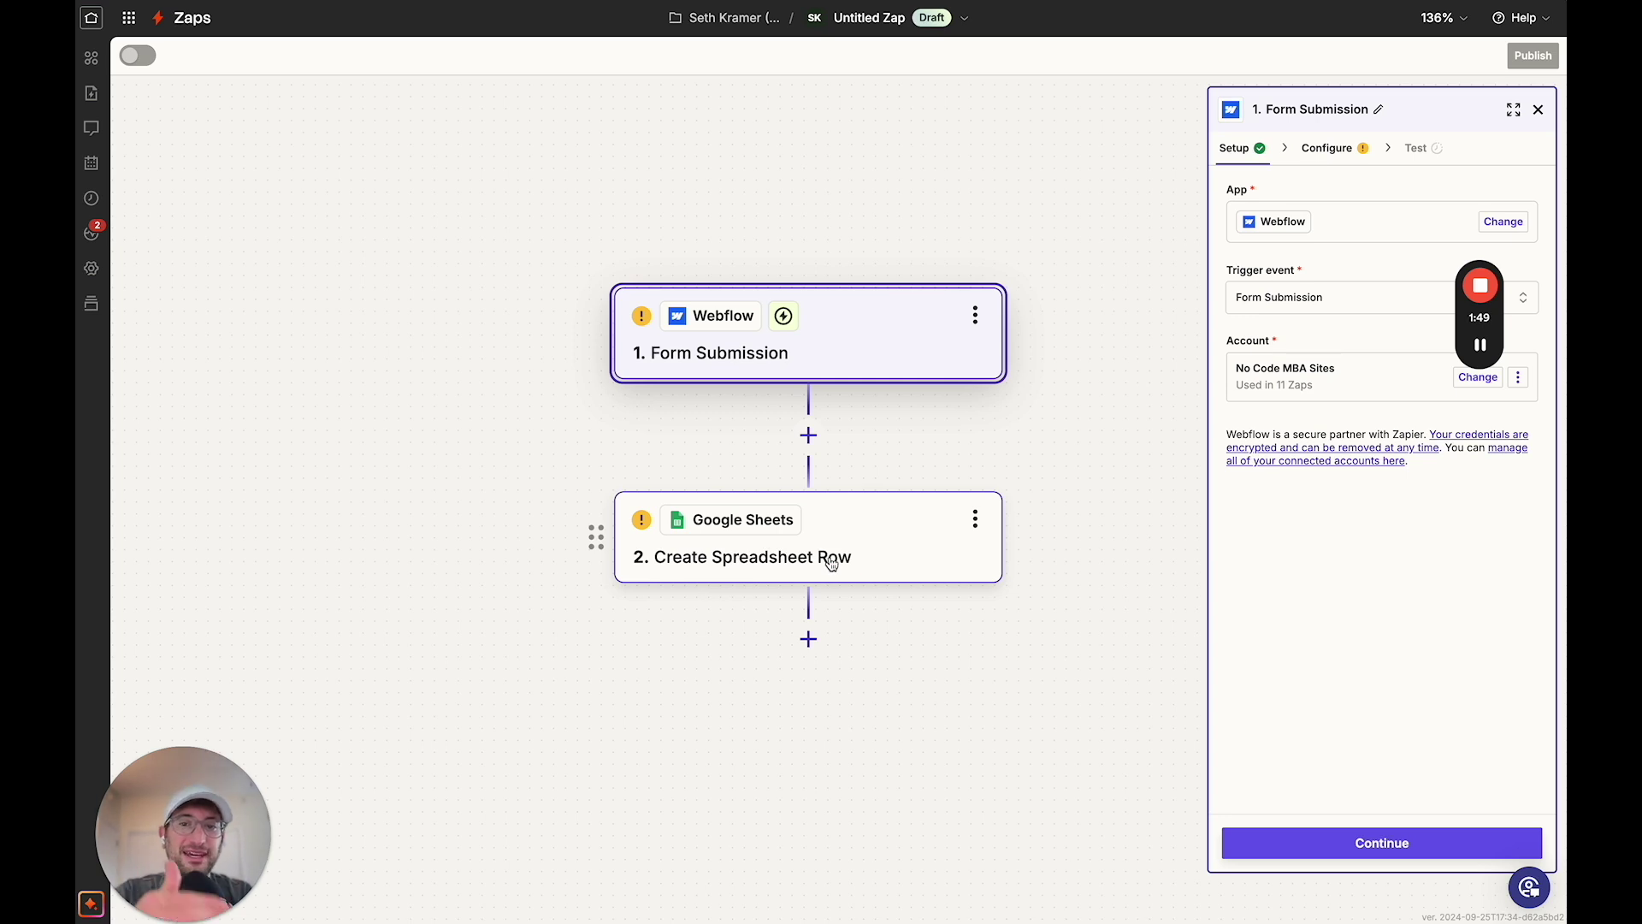
click(828, 337)
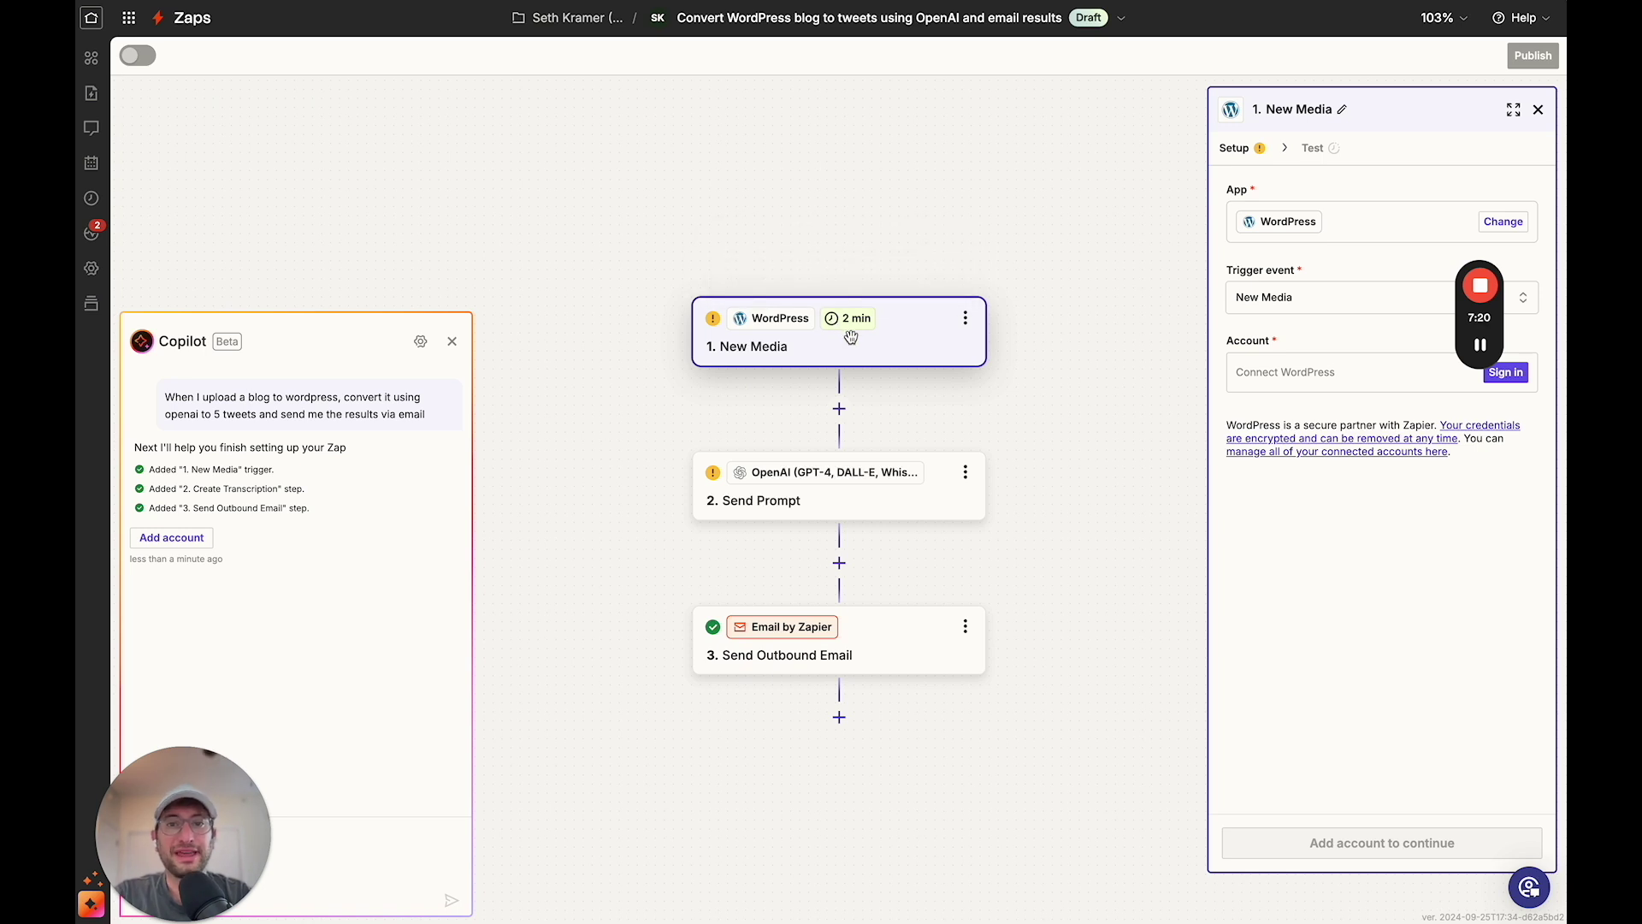
scroll(850, 336, down, 2)
scroll(851, 335, down, 1)
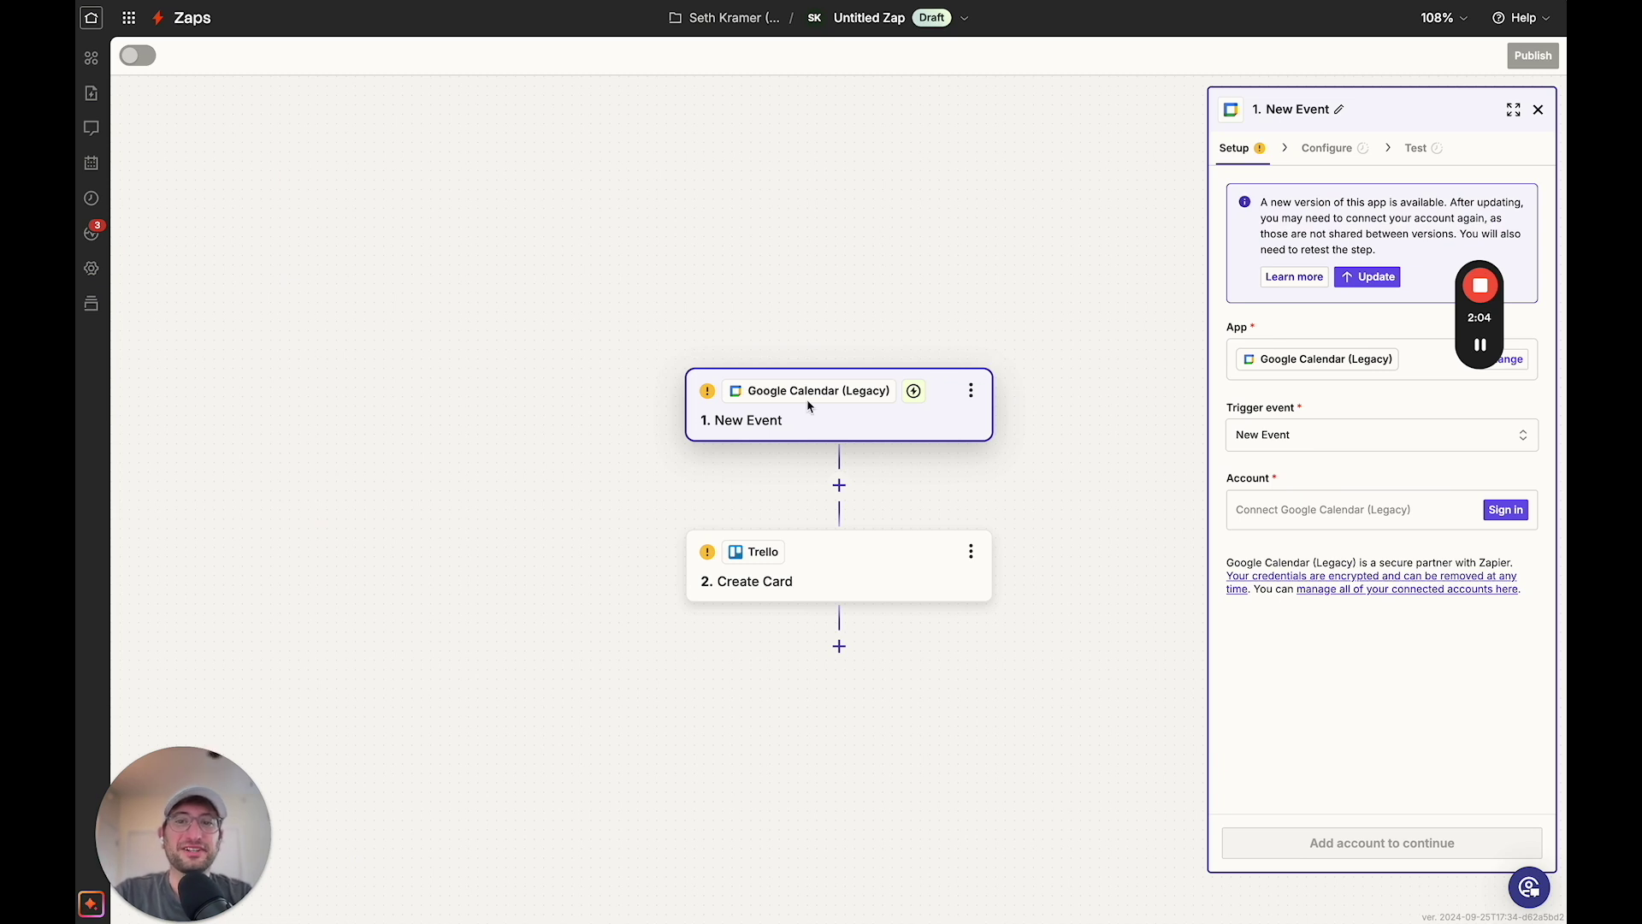
Review the Trello Create Card settings, then return to the New Event trigger
click(800, 421)
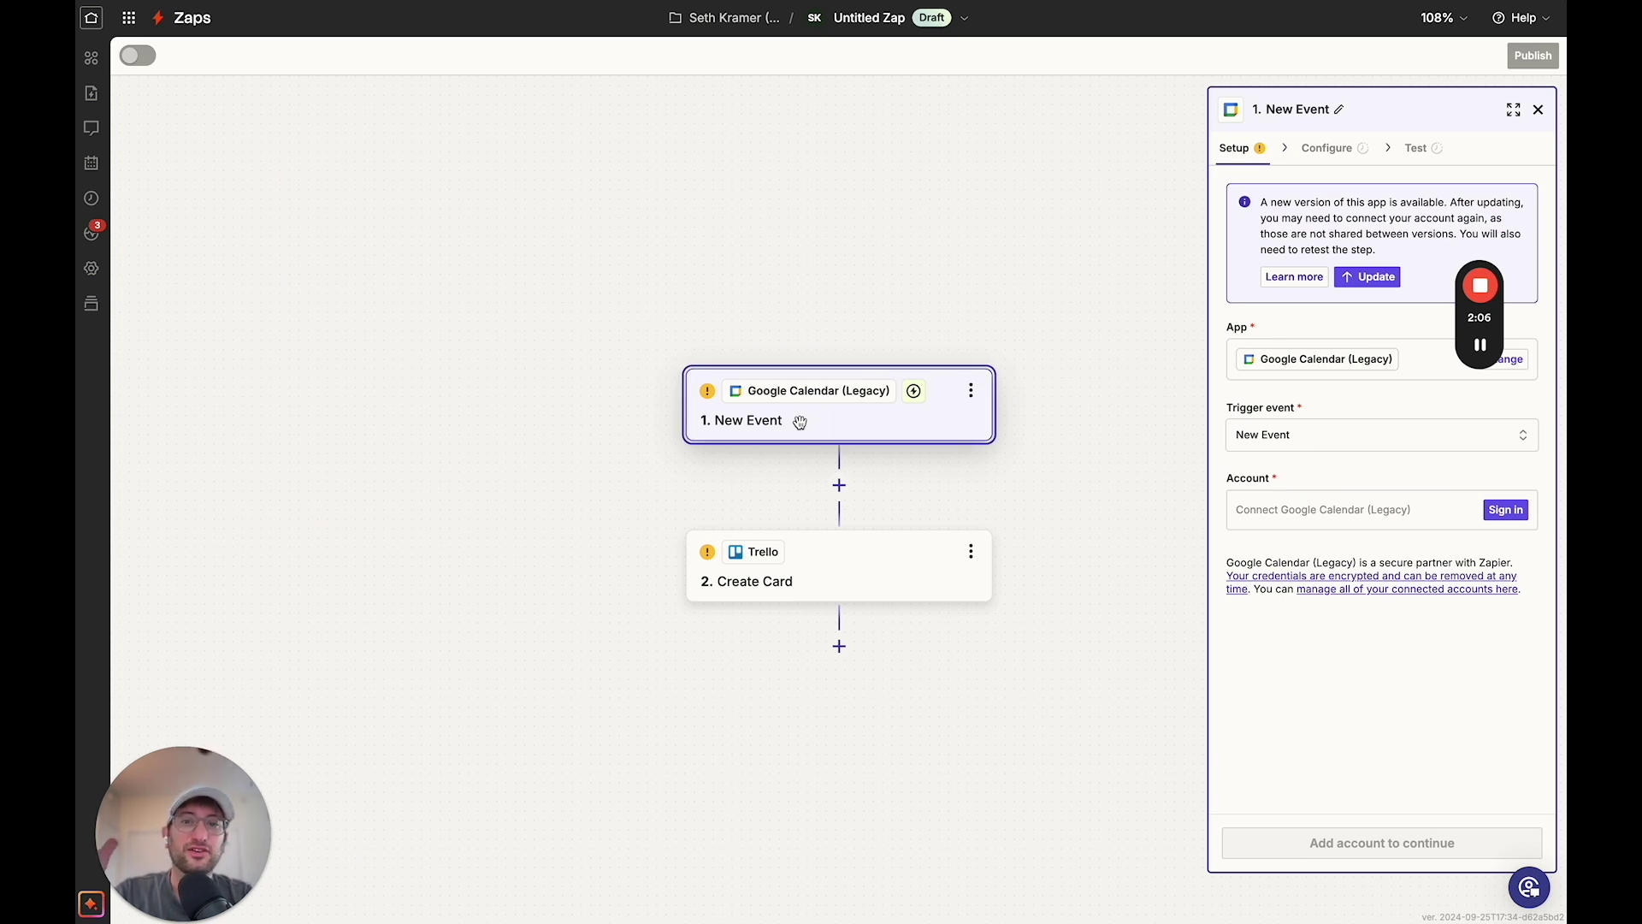
drag(800, 421, 805, 370)
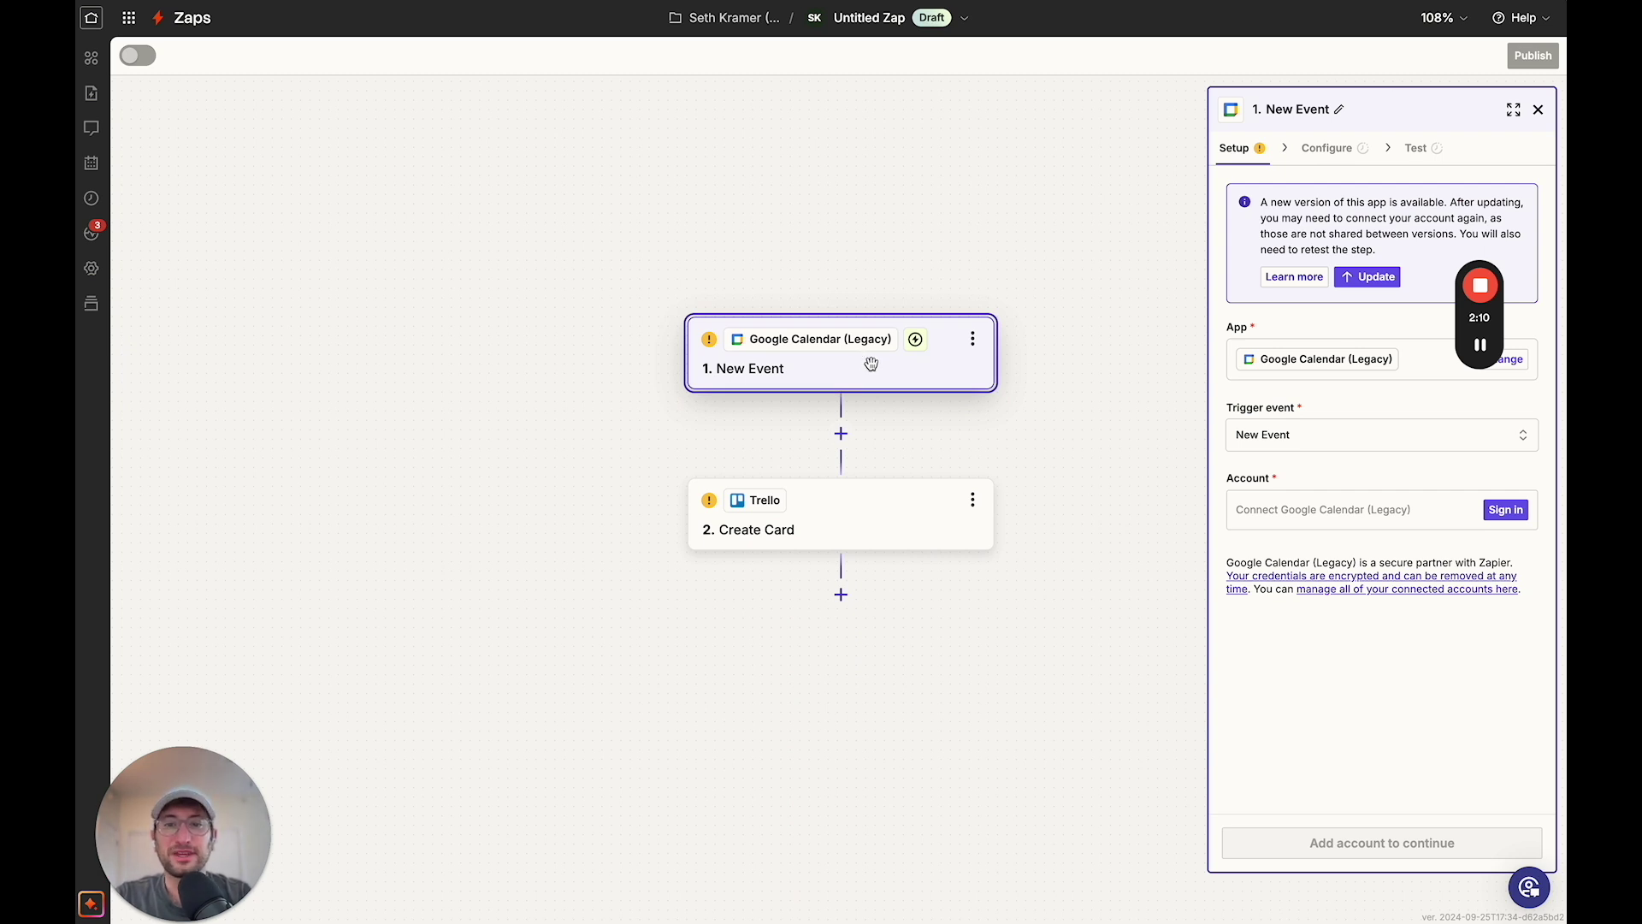
click(840, 522)
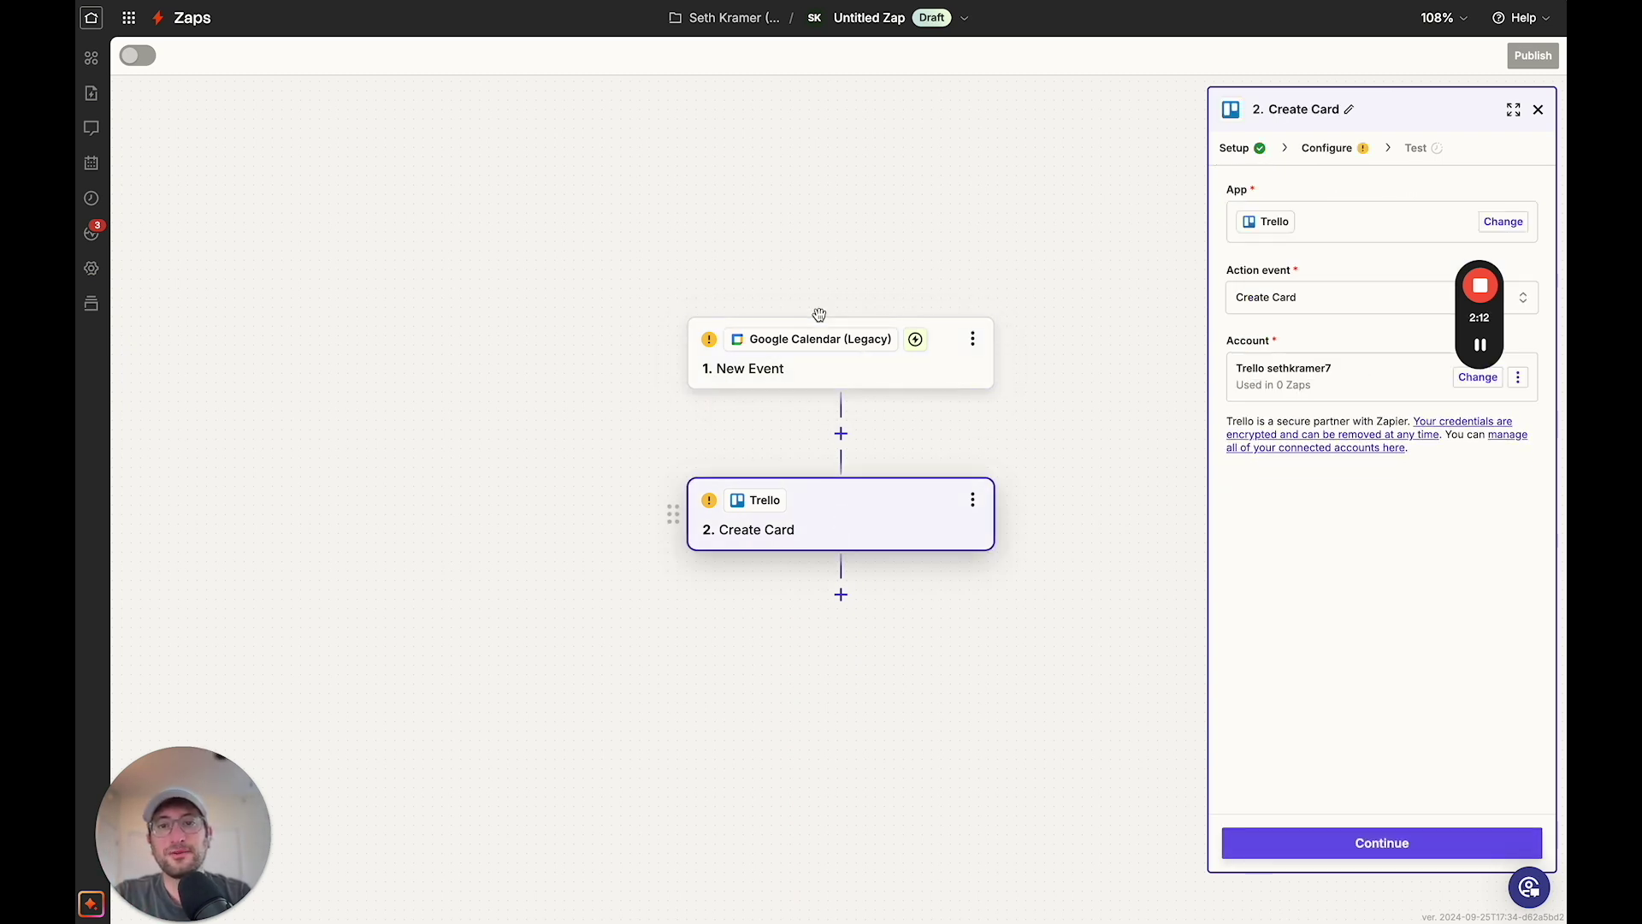
click(815, 354)
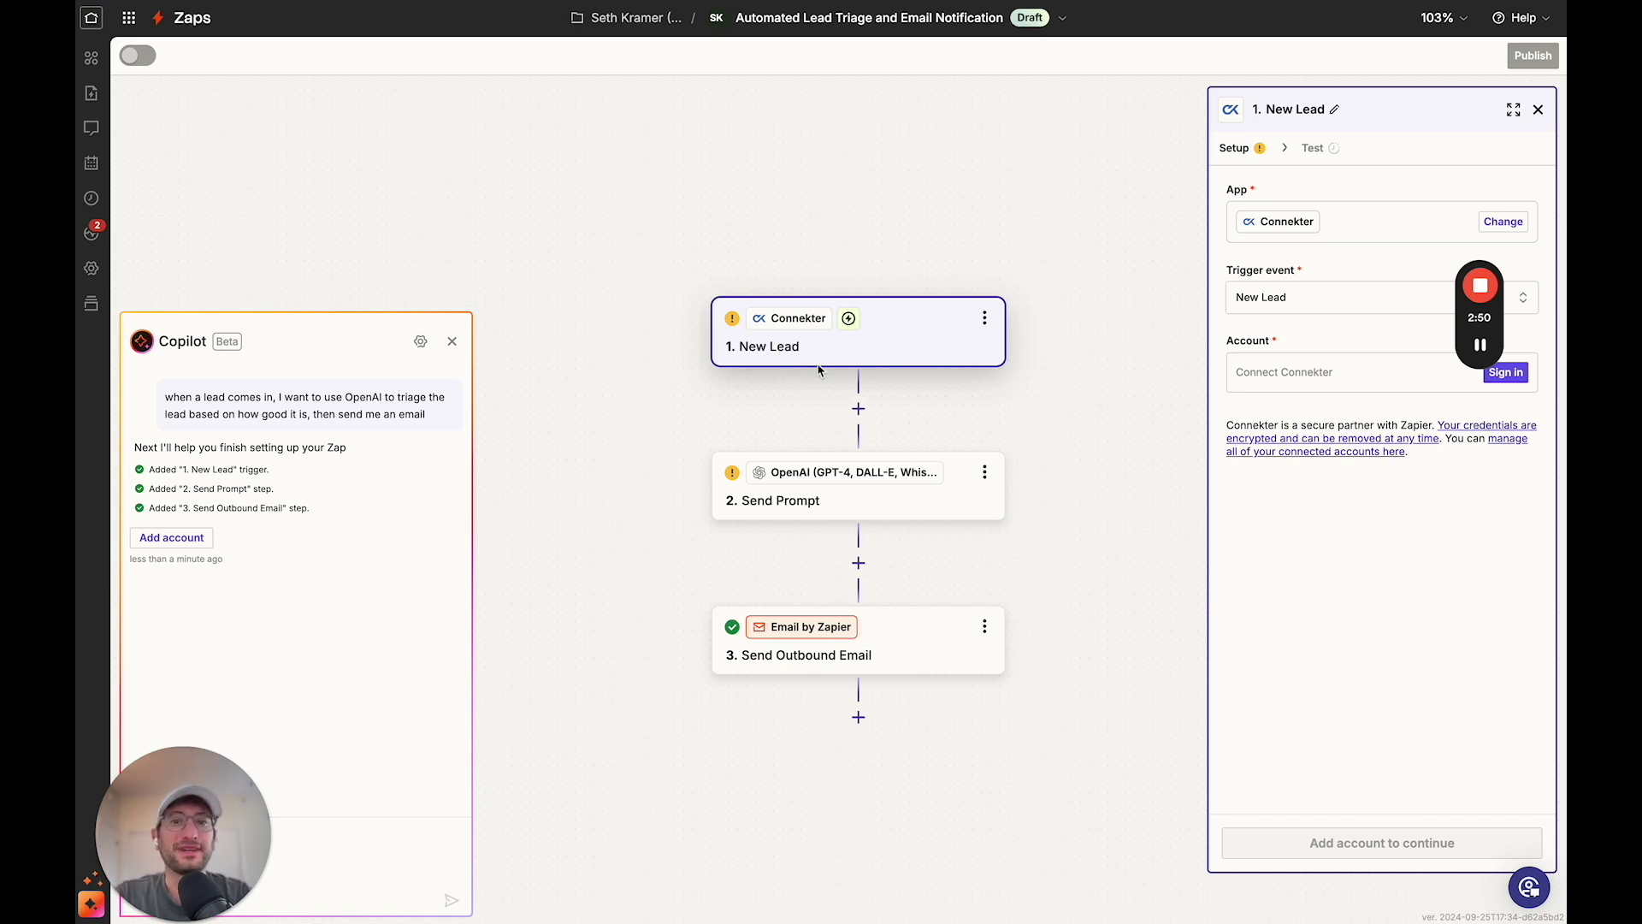
Show the OpenAI Send Prompt step's settings in the lead-triage Zap
click(823, 492)
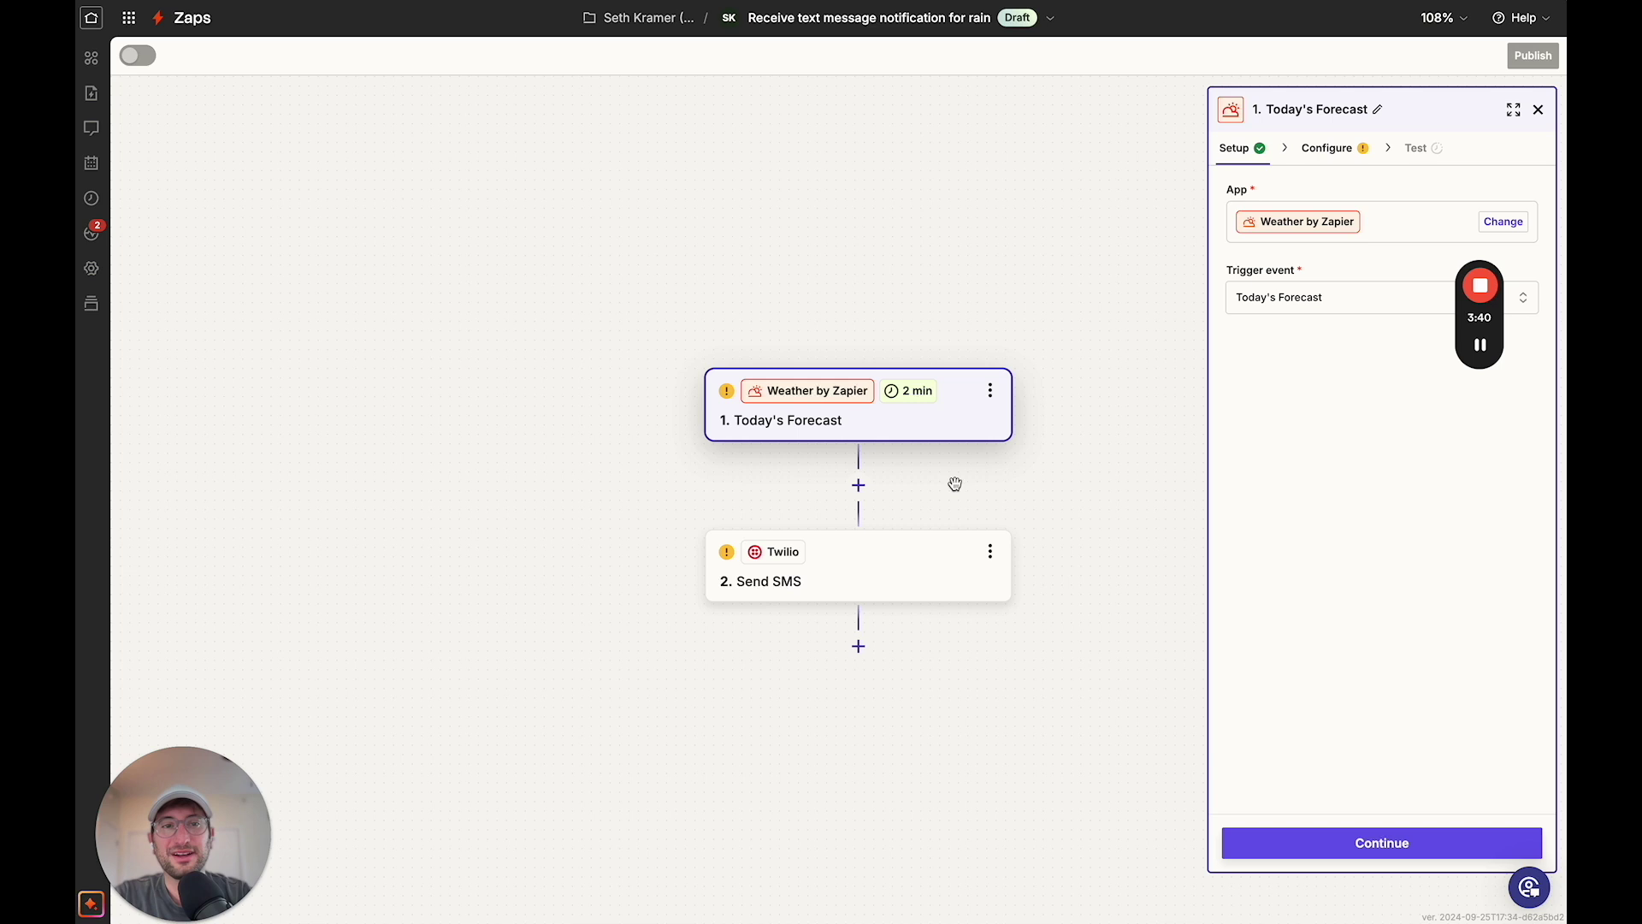
Show Today's Forecast latitude, longitude and units fields, then the Twilio Send SMS settings
click(837, 404)
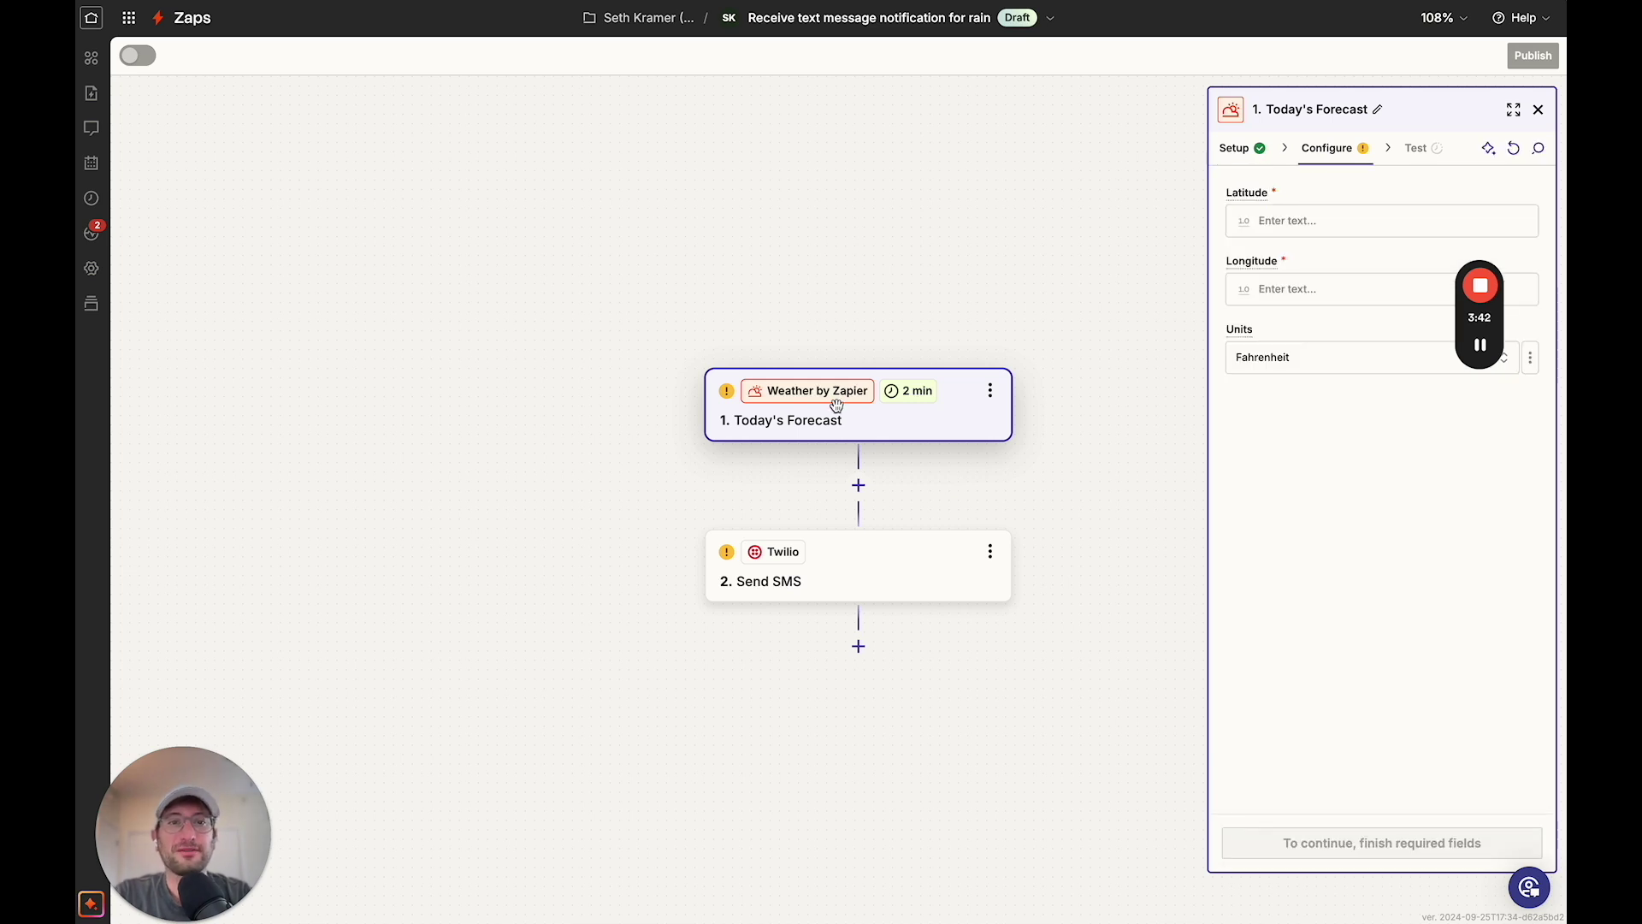
scroll(835, 403, down, 2)
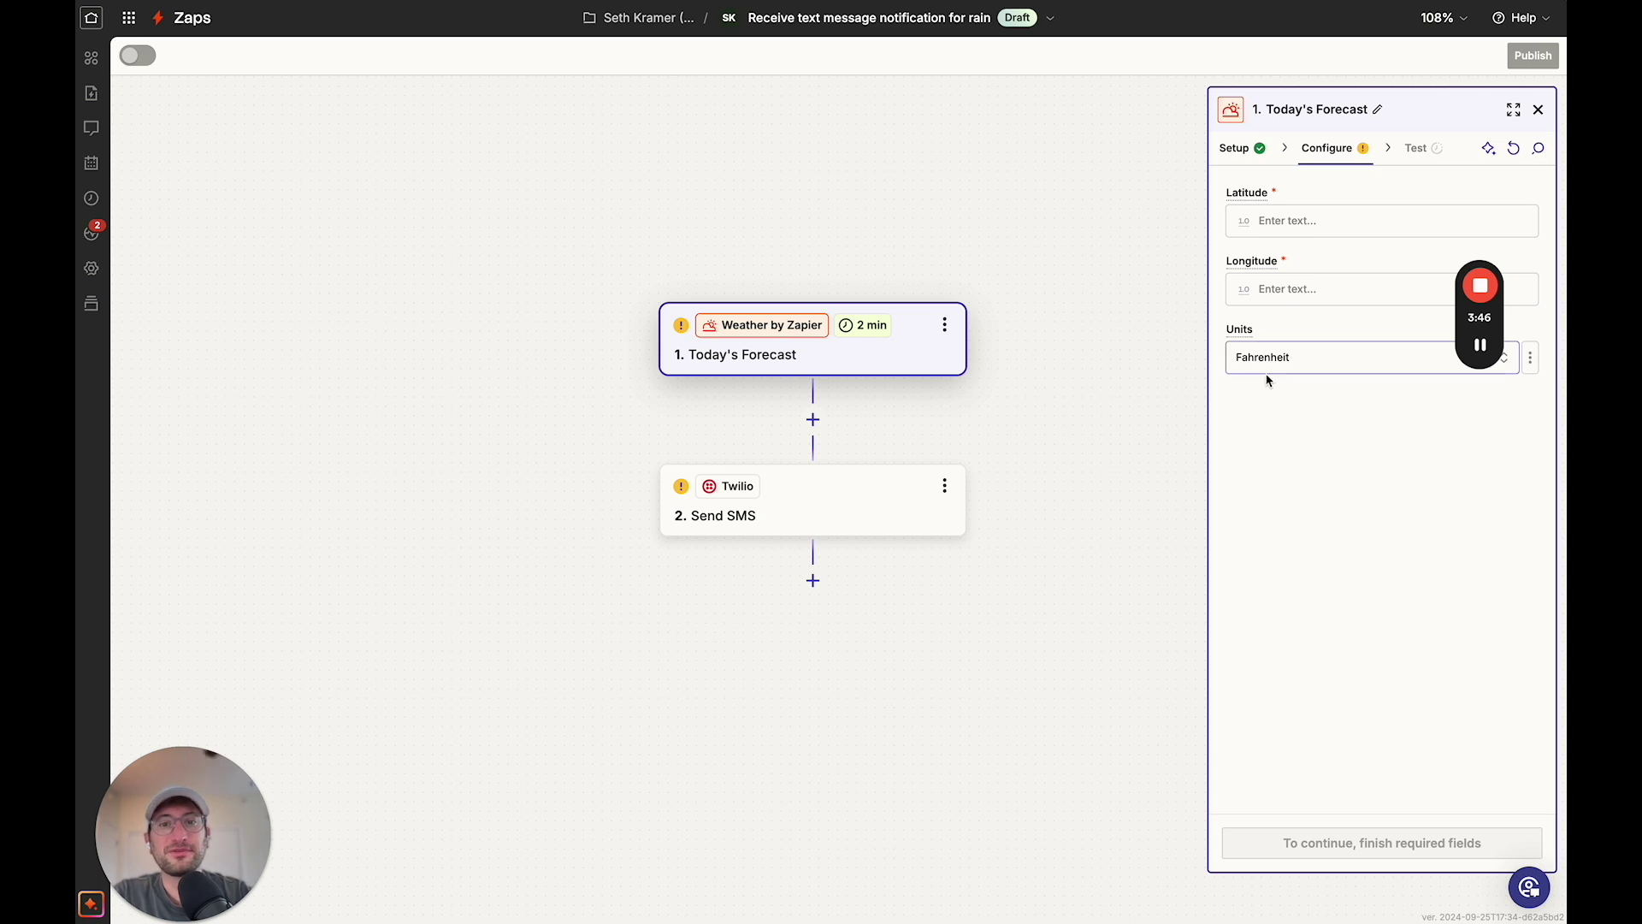
click(780, 520)
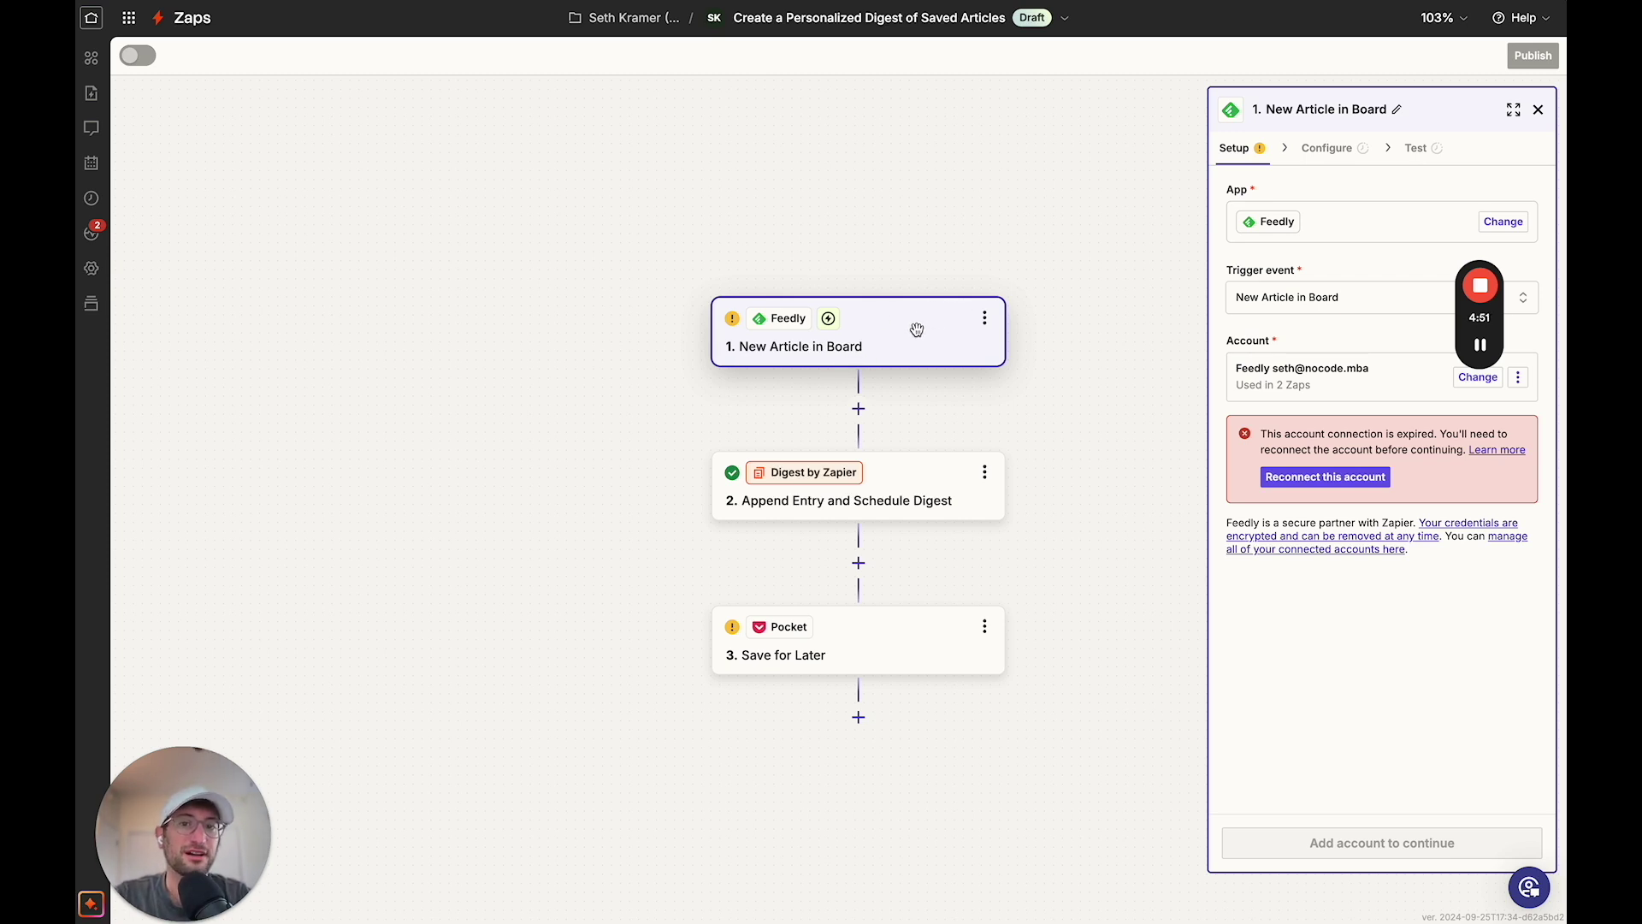
Show the Append Entry and Schedule Digest step, then the Pocket Save for Later step
drag(917, 330, 919, 324)
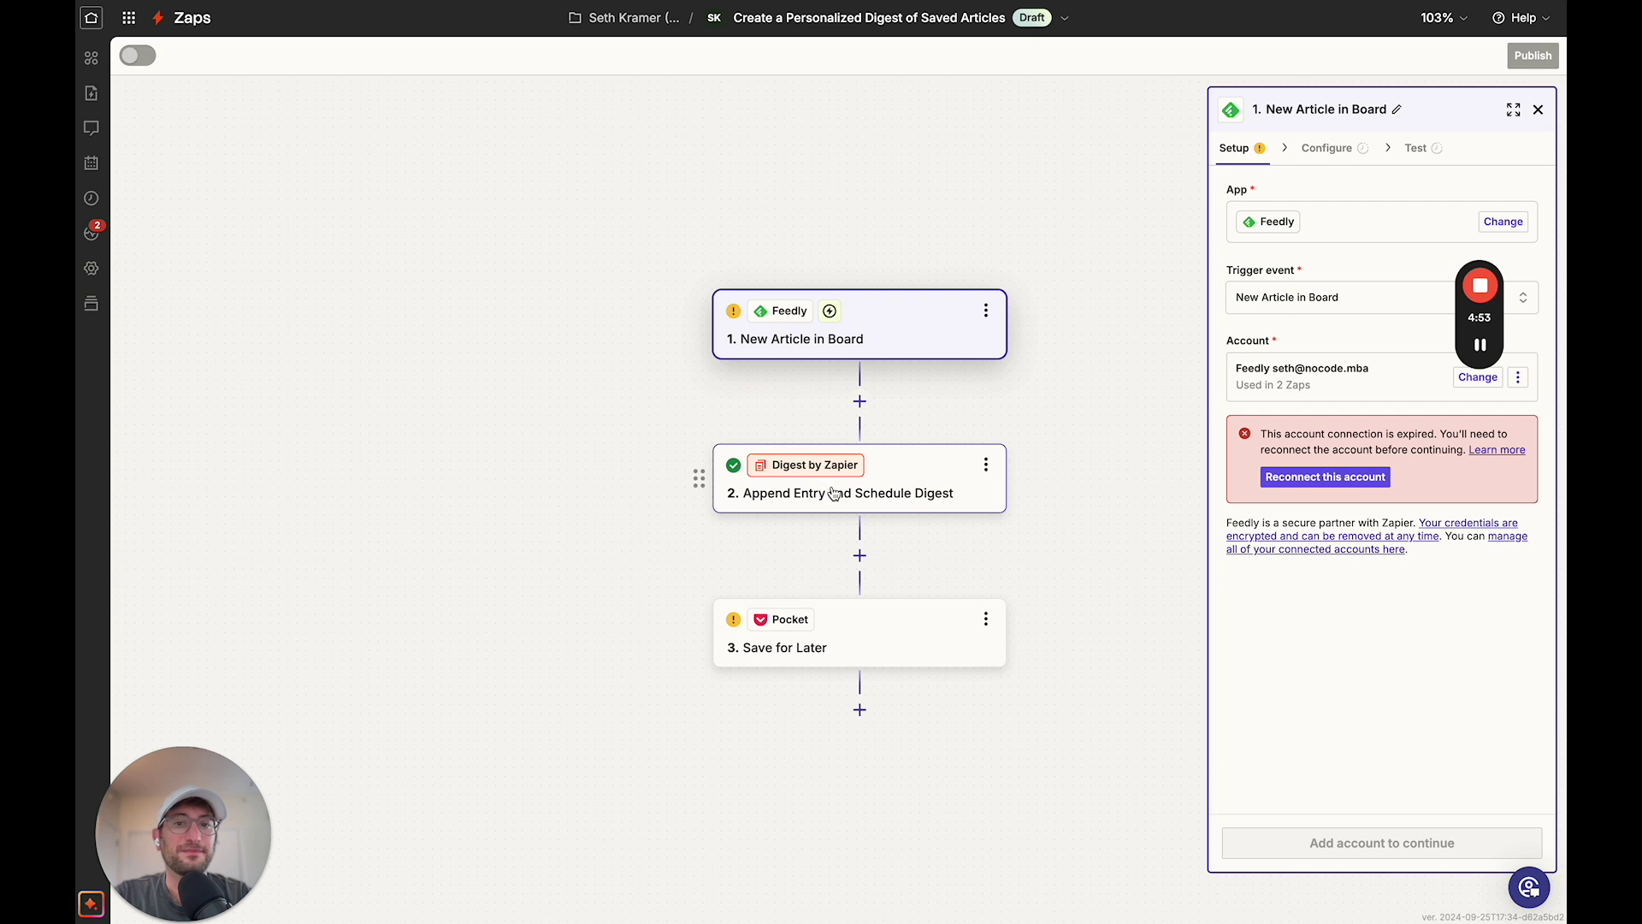
drag(834, 494, 796, 474)
click(788, 473)
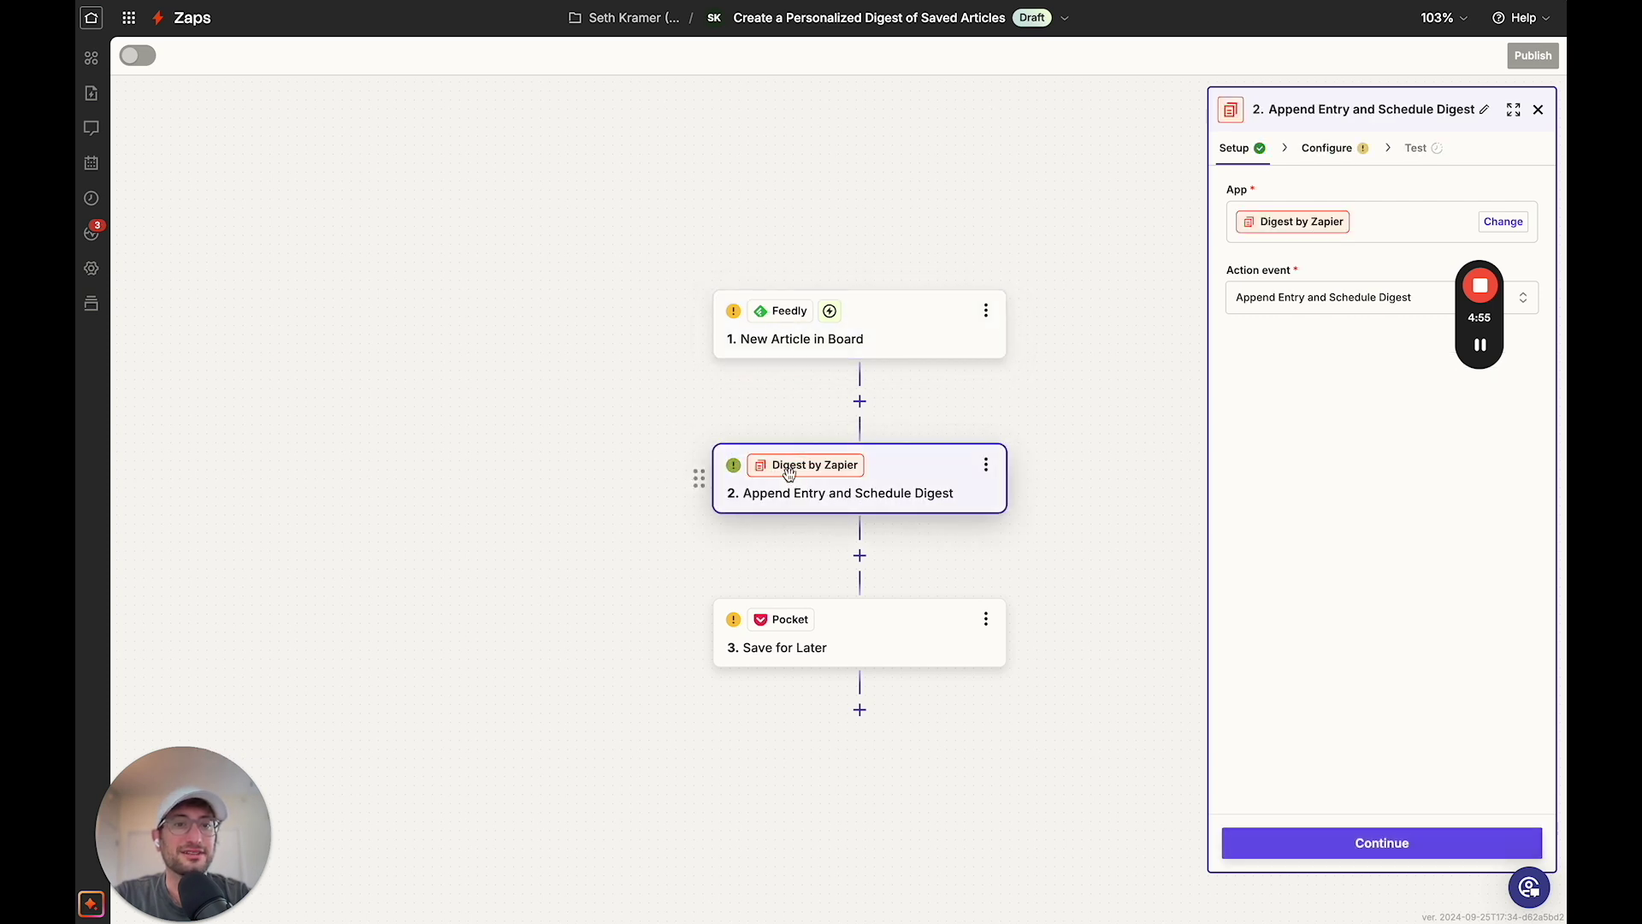
mouse_move(1306, 224)
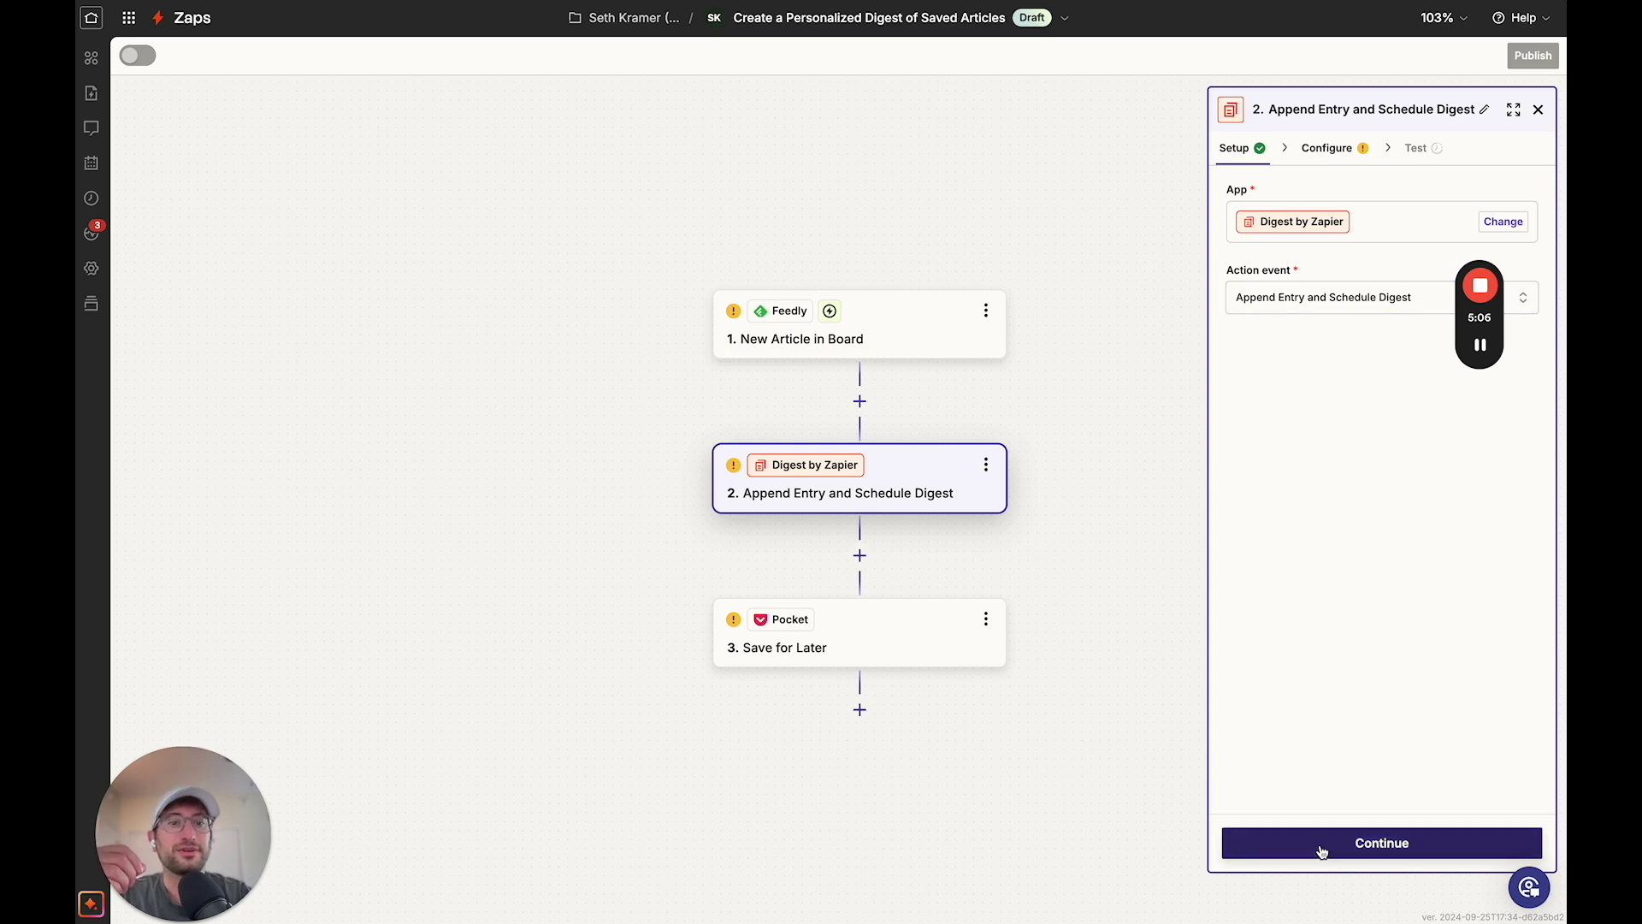
click(806, 627)
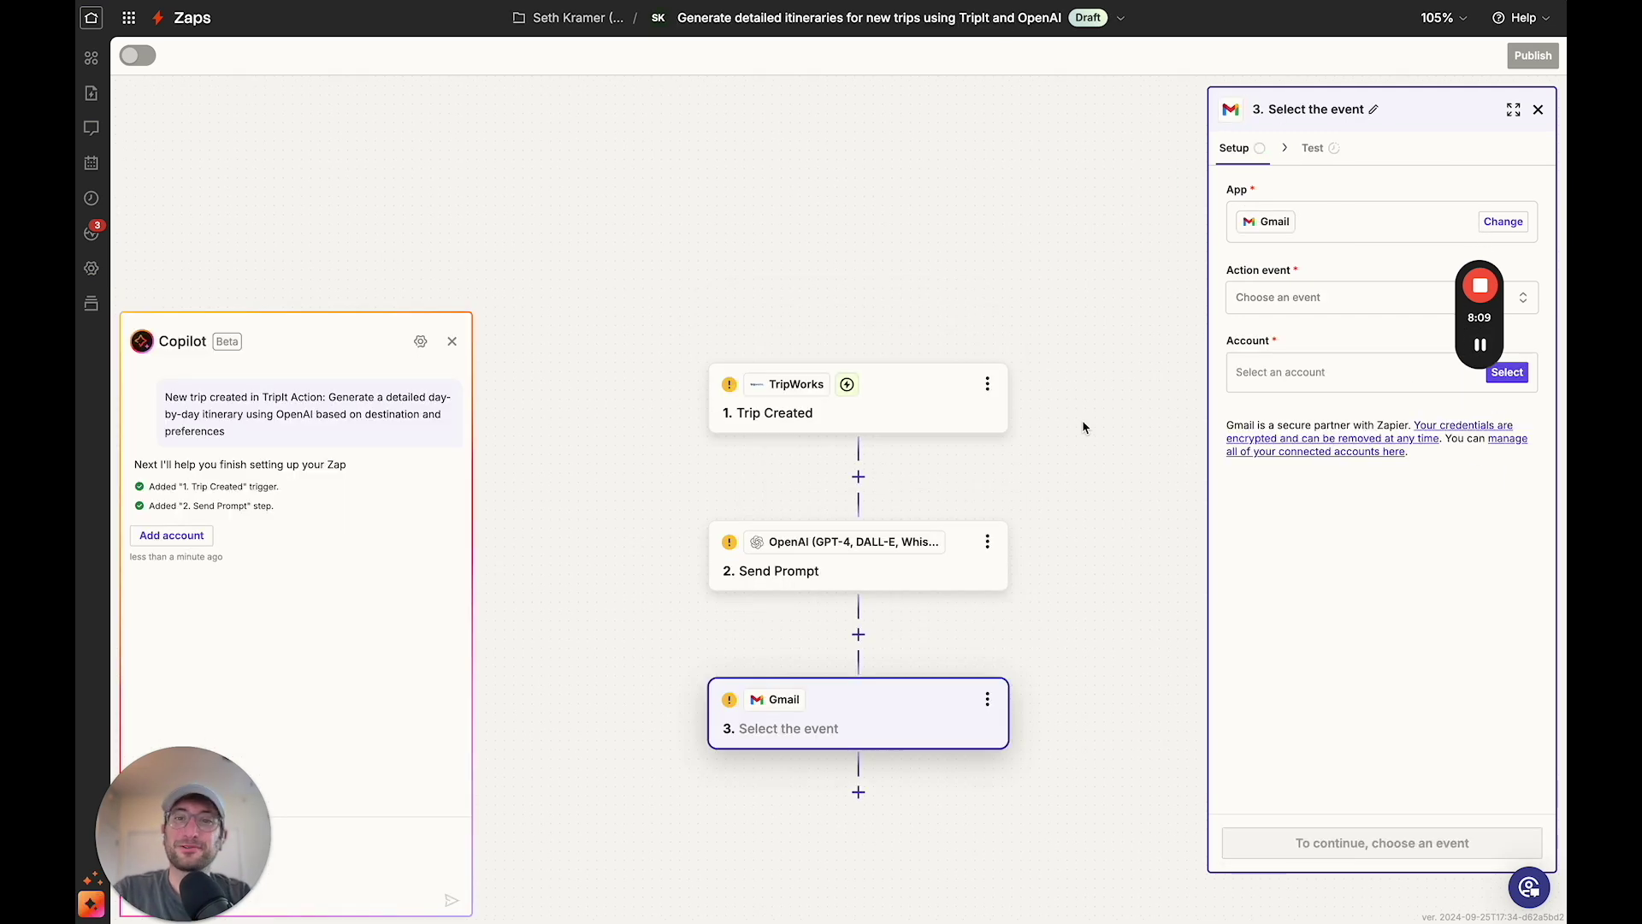
Review the TripWorks Trip Created trigger and the Gmail step's setup, then return to the trigger
scroll(911, 531, down, 3)
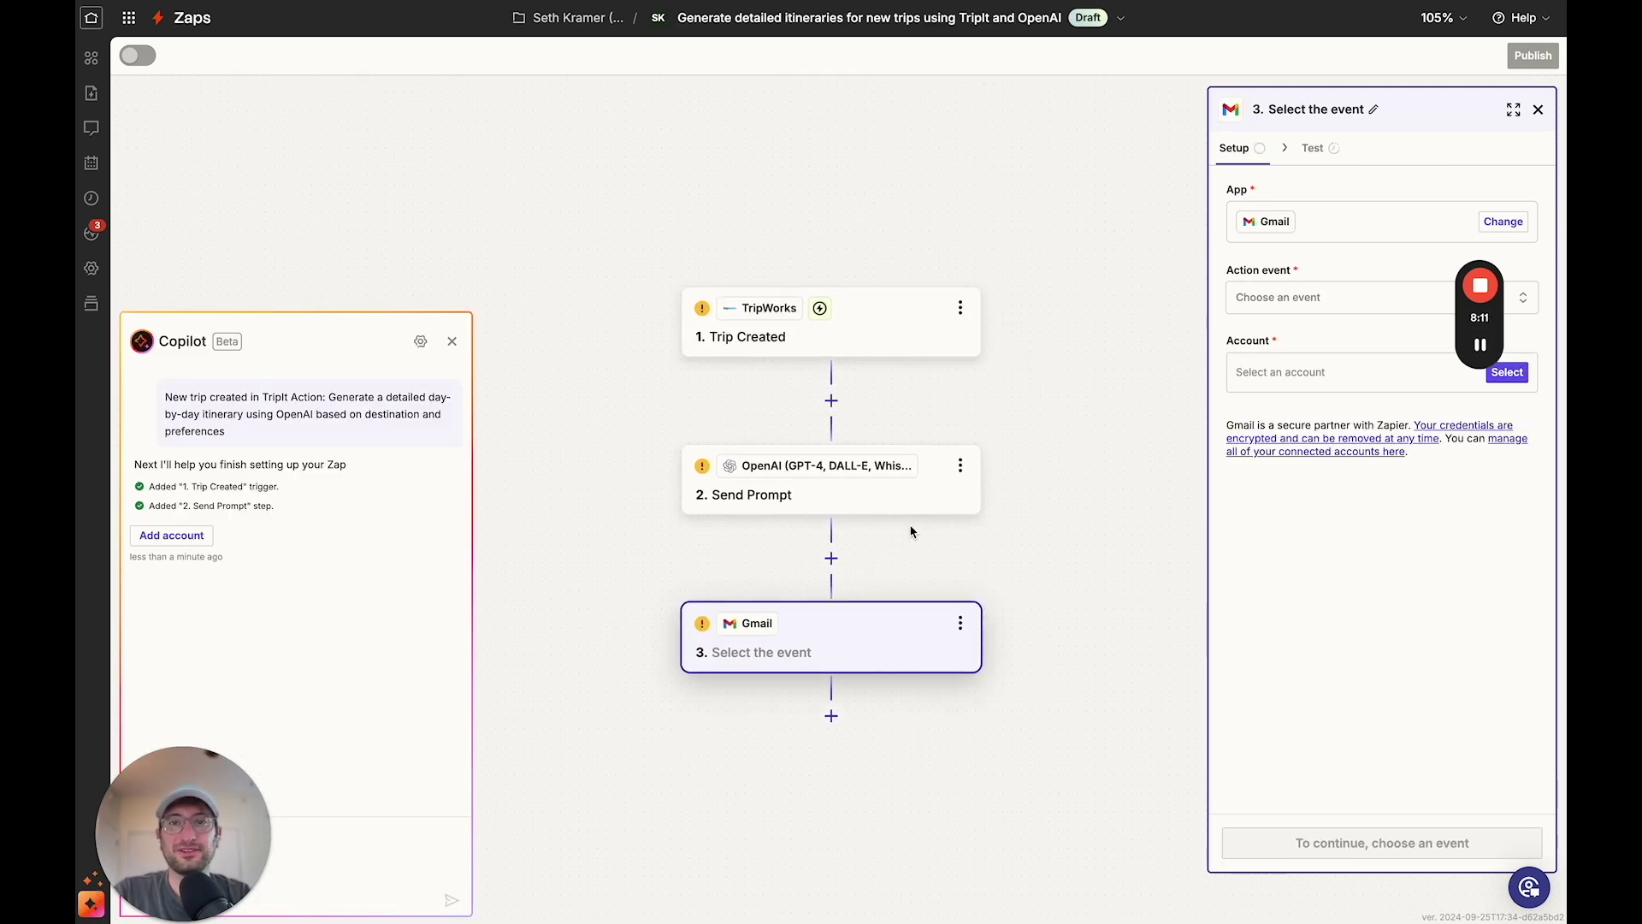
scroll(911, 531, down, 1)
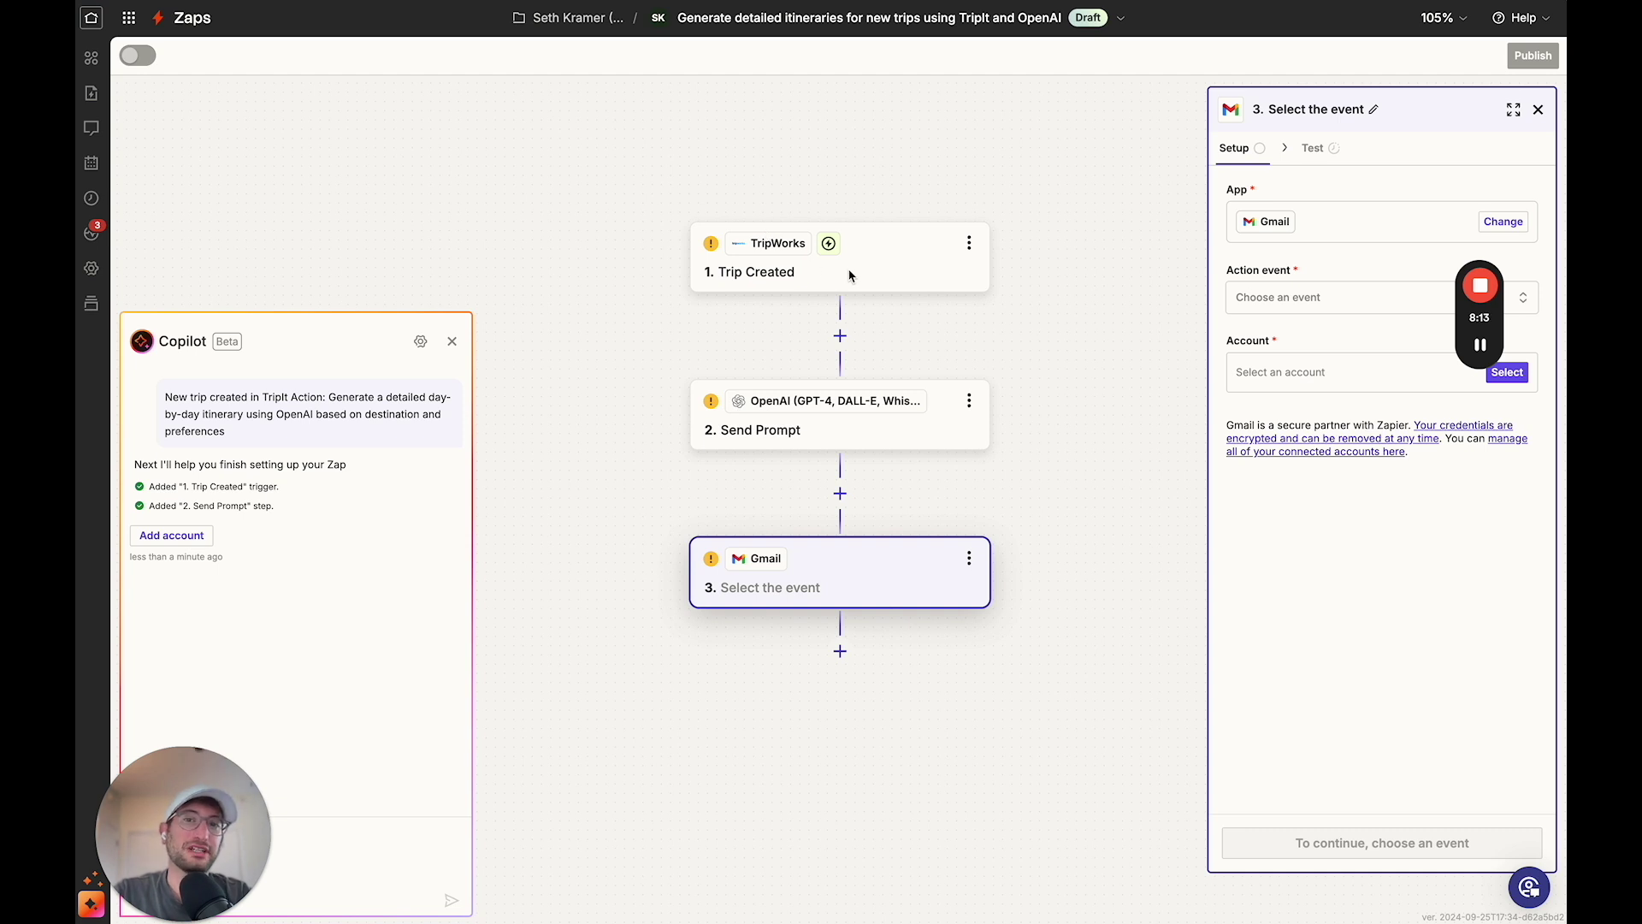
scroll(770, 271, up, 5)
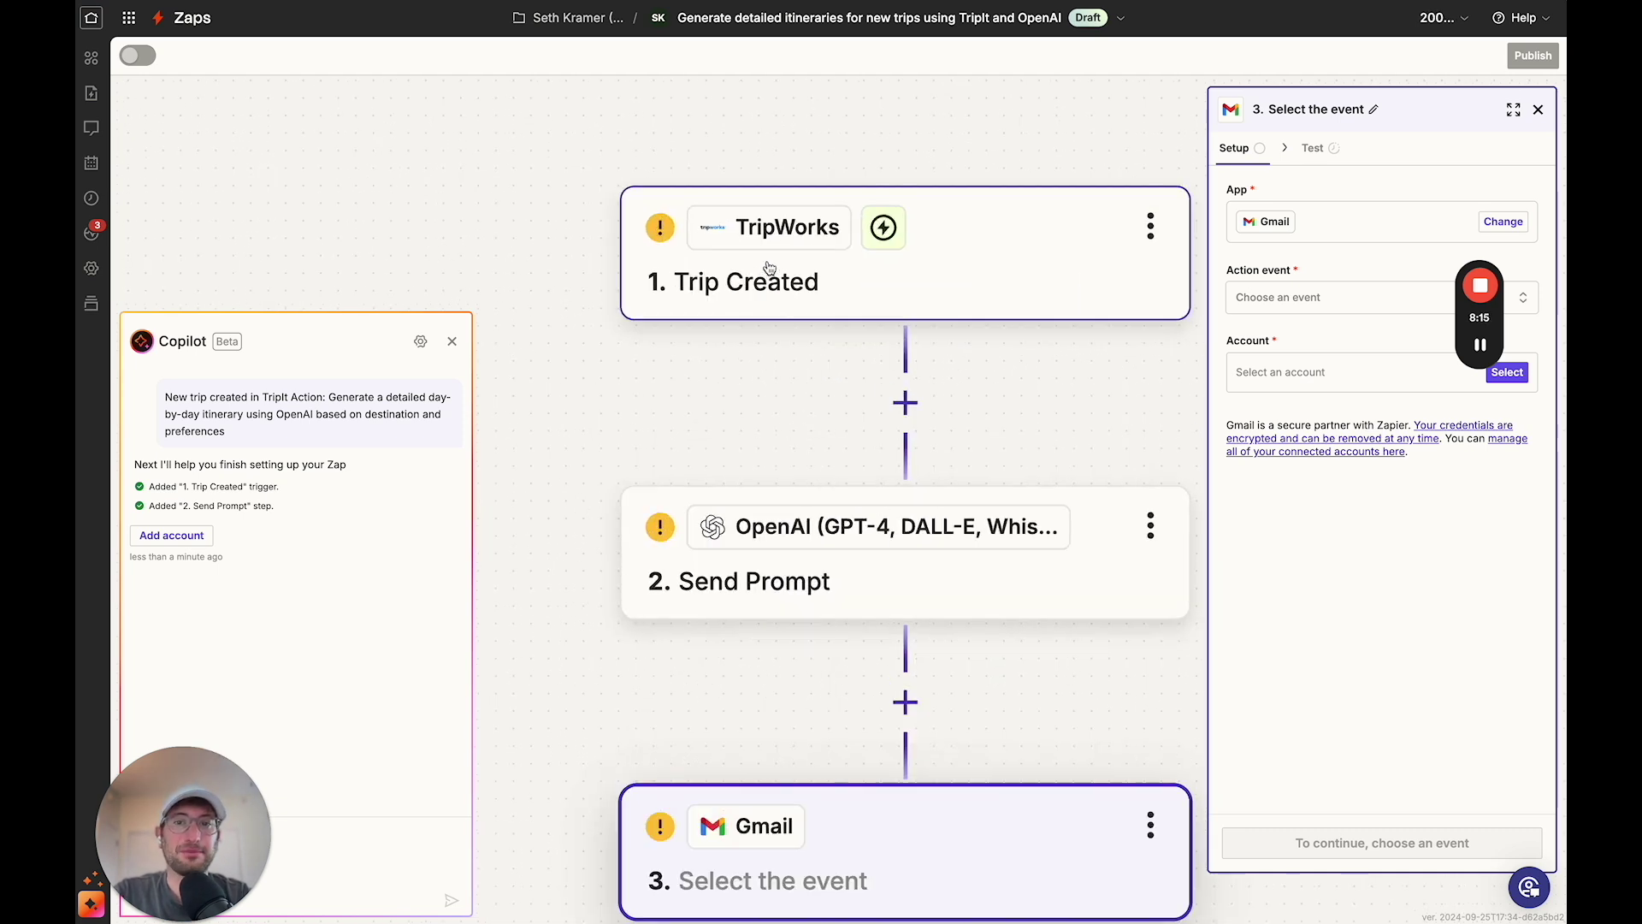
scroll(770, 270, down, 5)
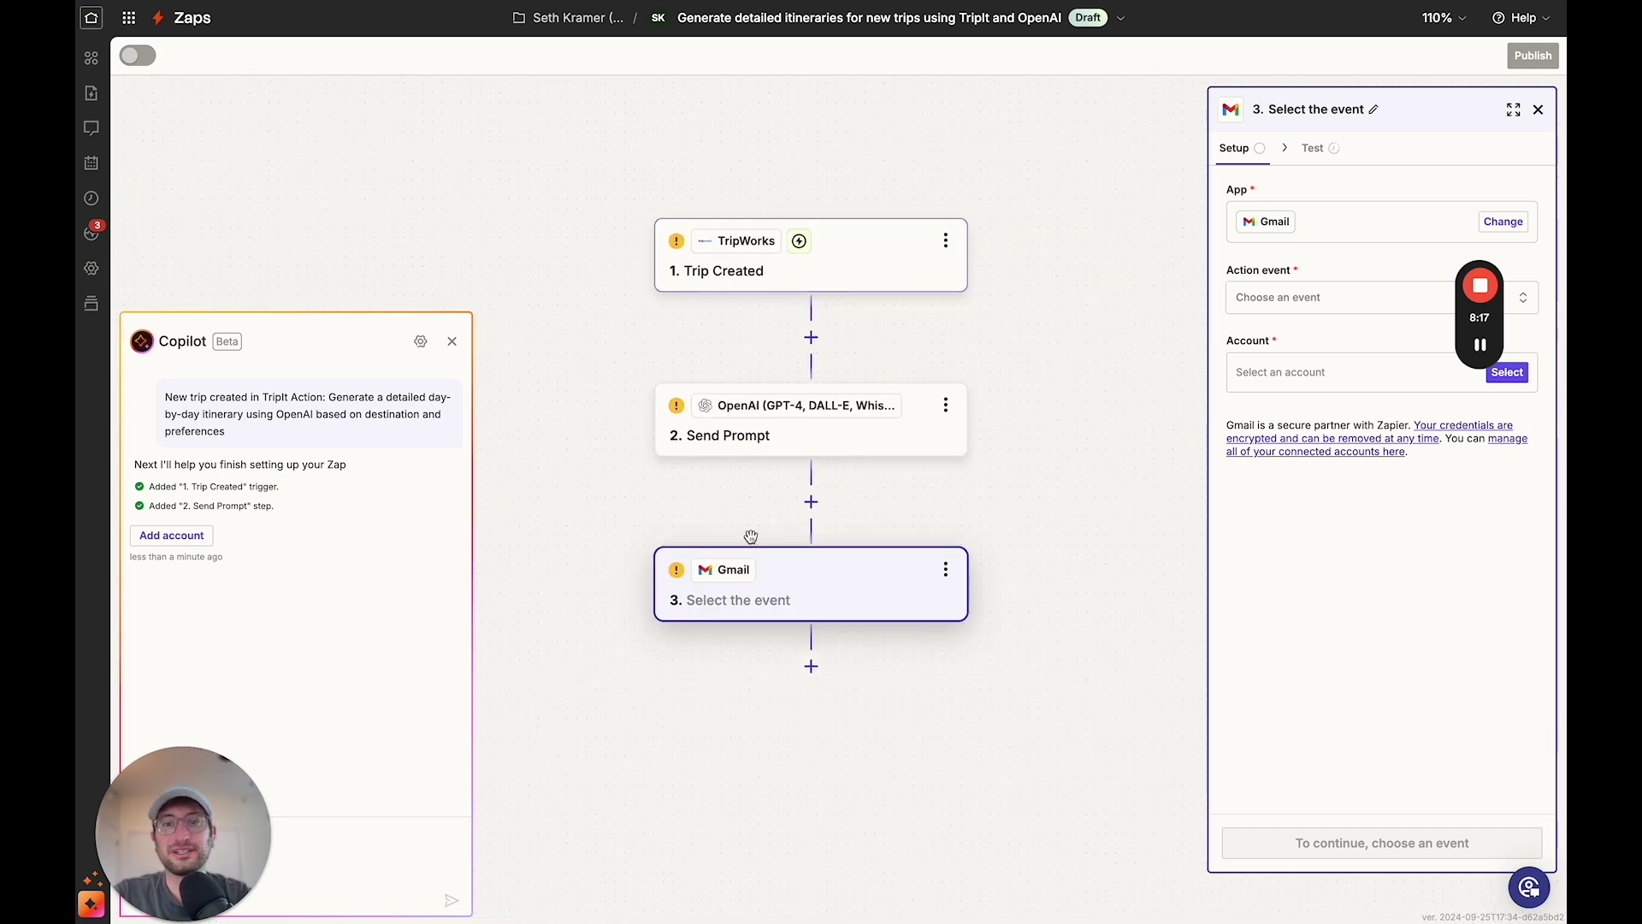
click(771, 454)
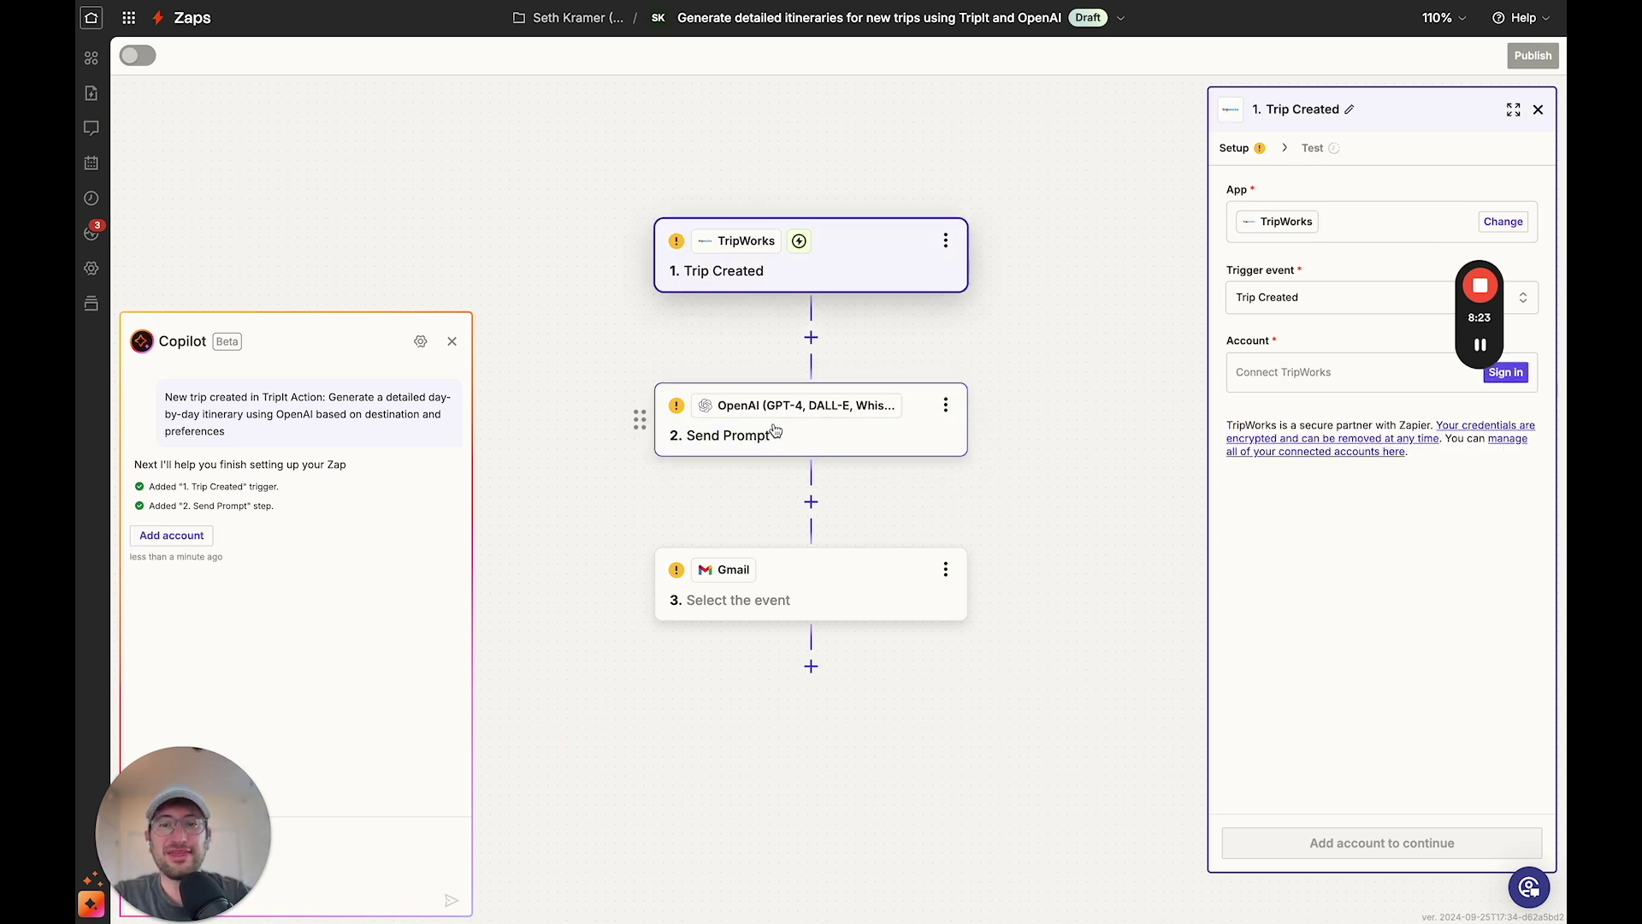
click(733, 576)
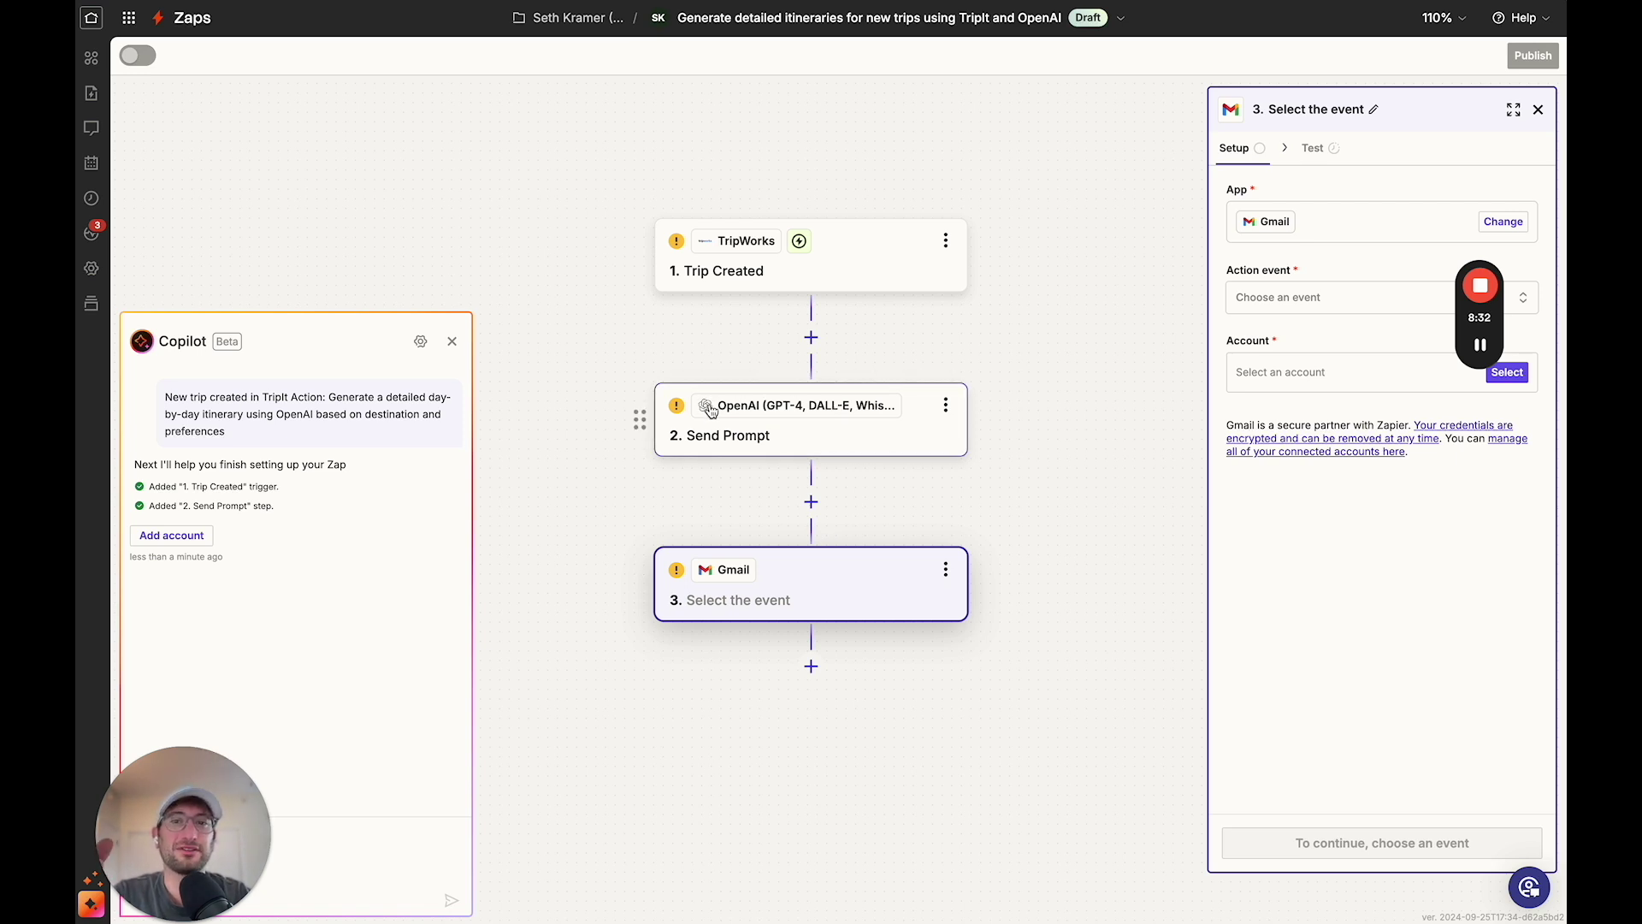
click(742, 266)
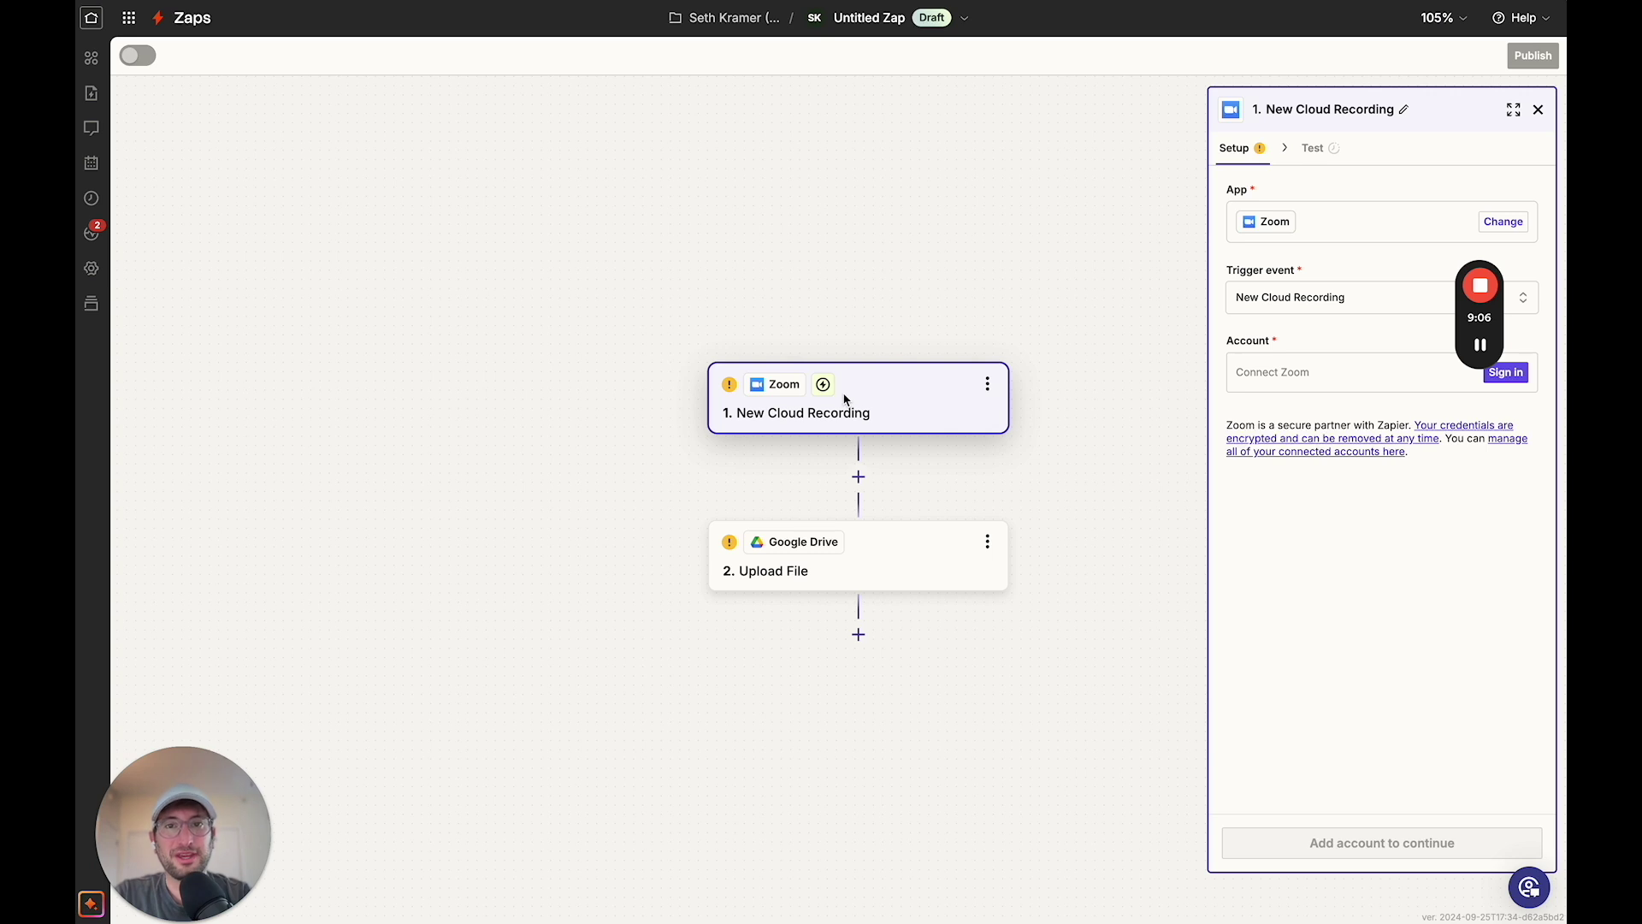
click(777, 550)
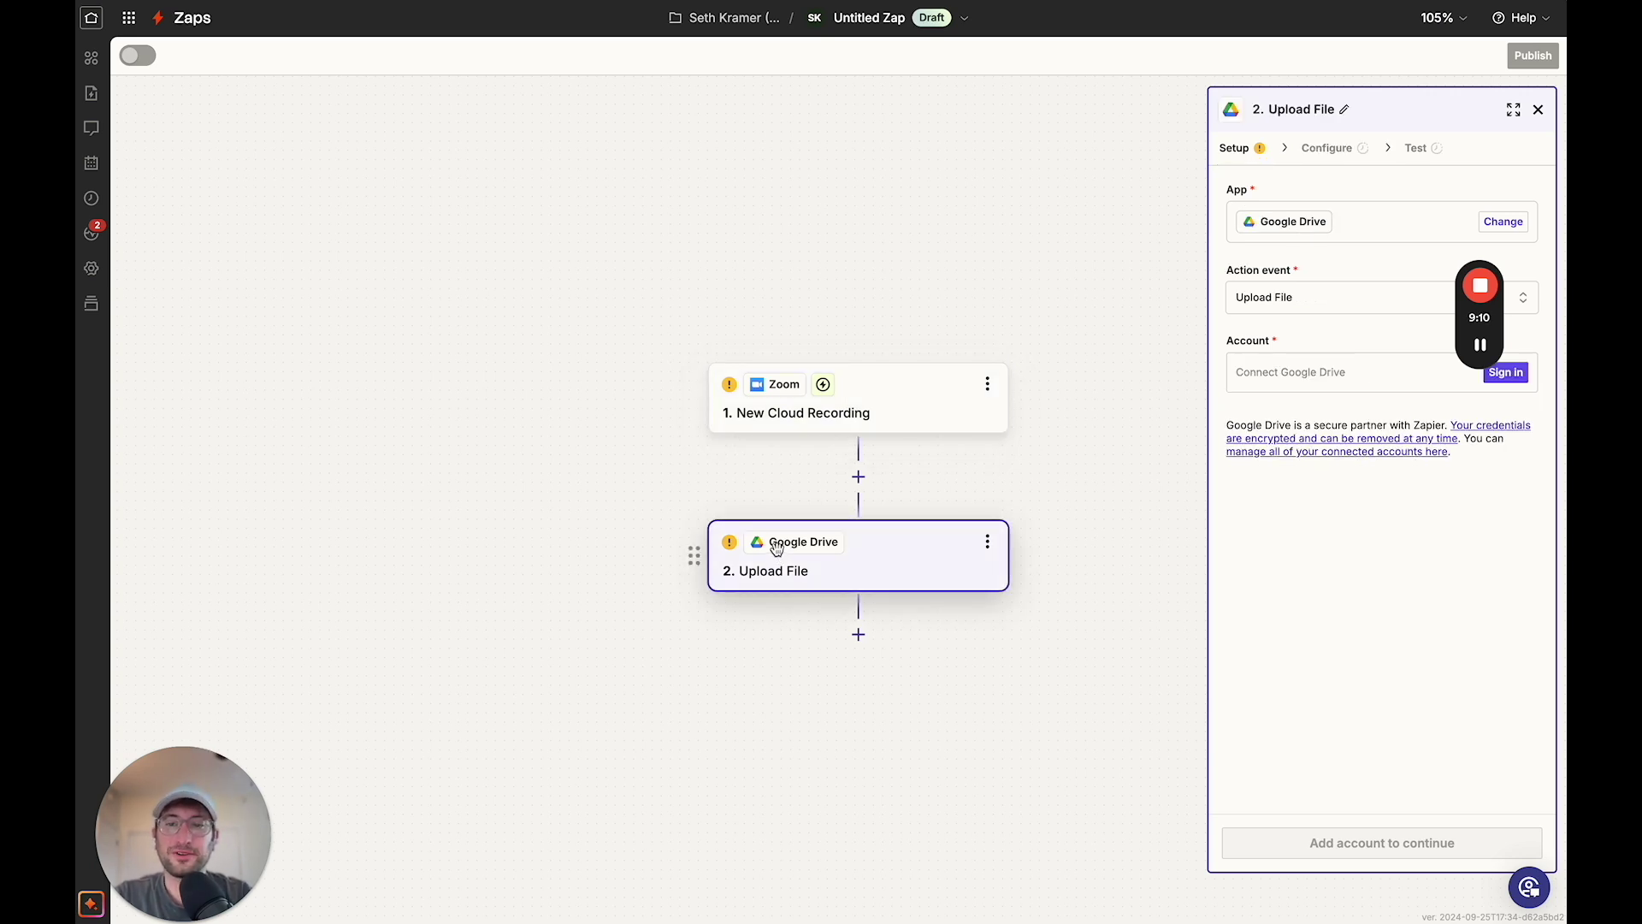
click(826, 405)
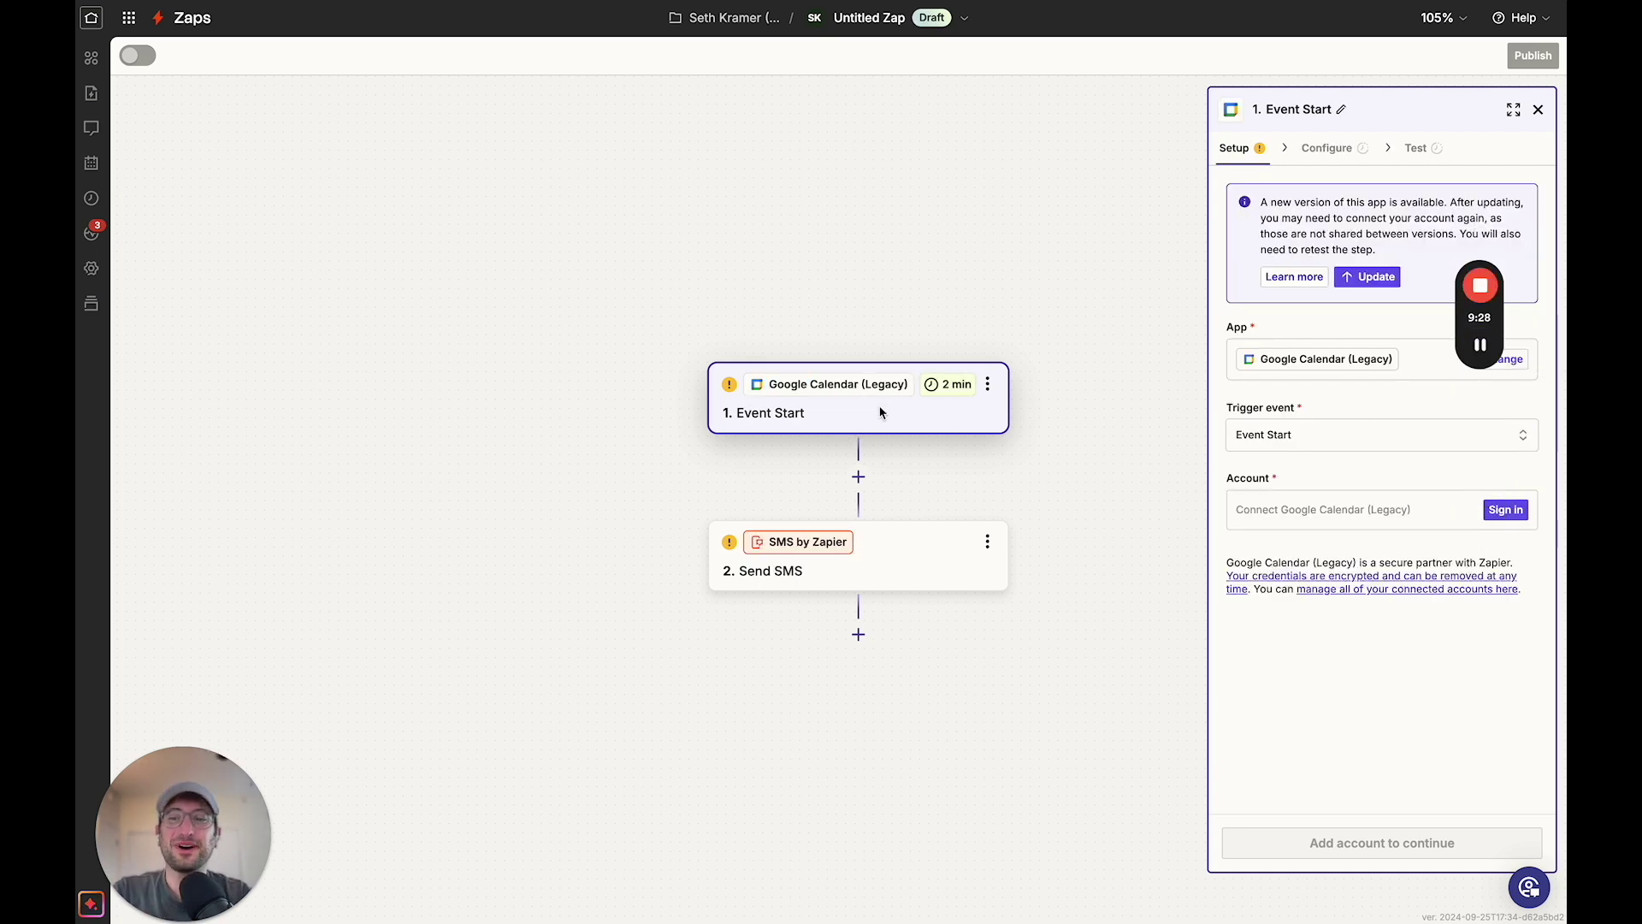
Compare the Event Start trigger with the Send SMS step and view its test preview
scroll(881, 413, down, 2)
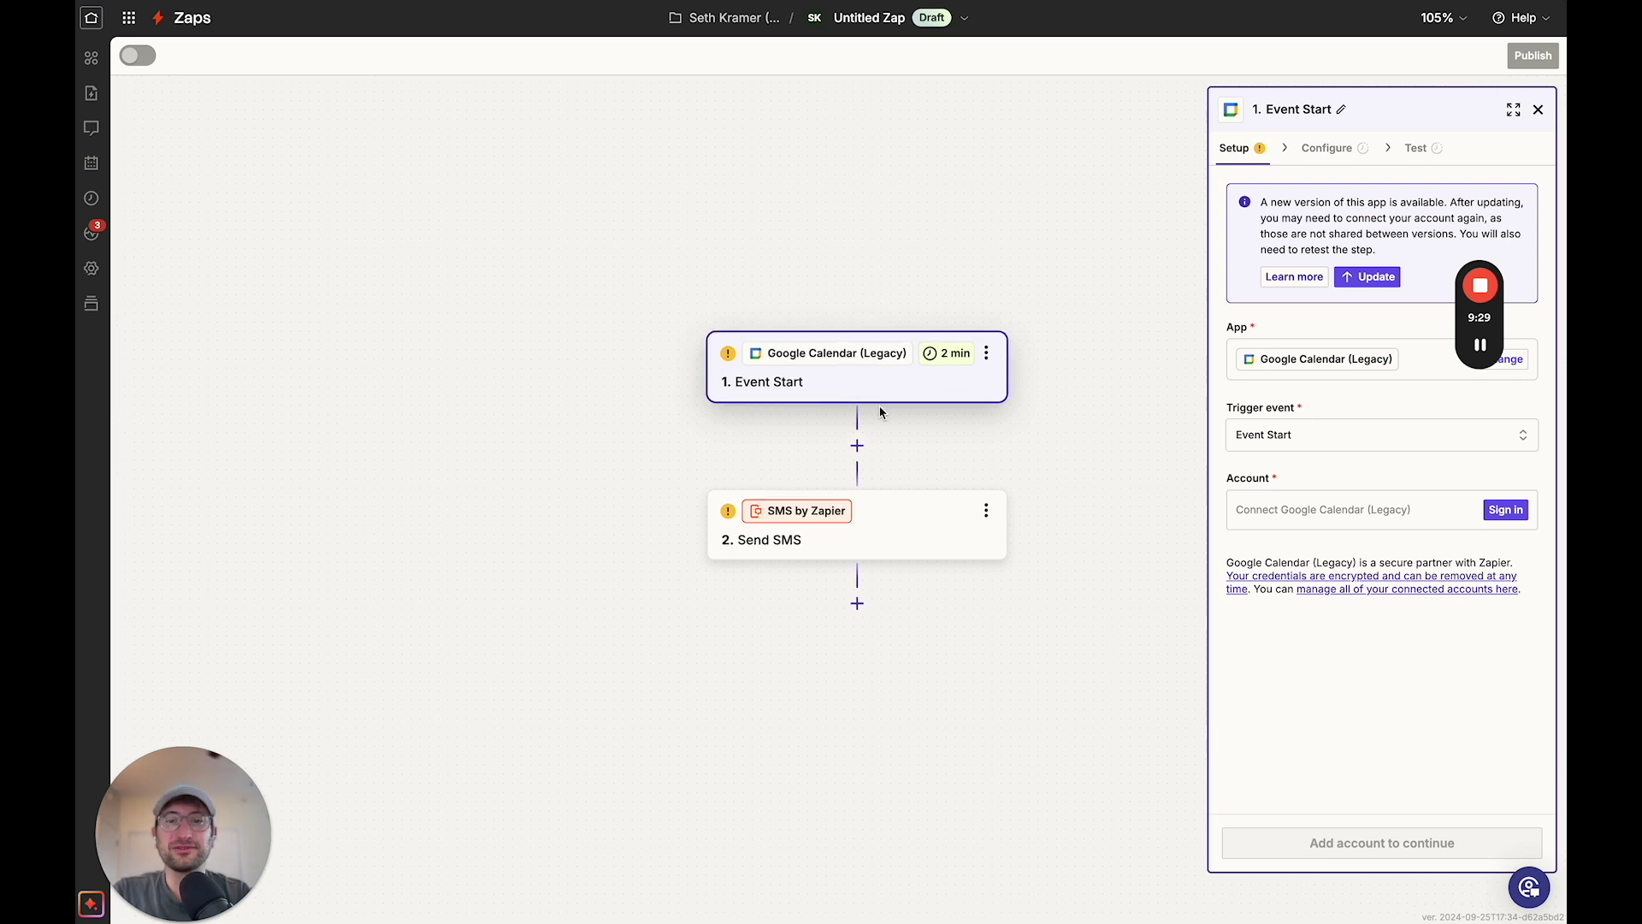
click(861, 510)
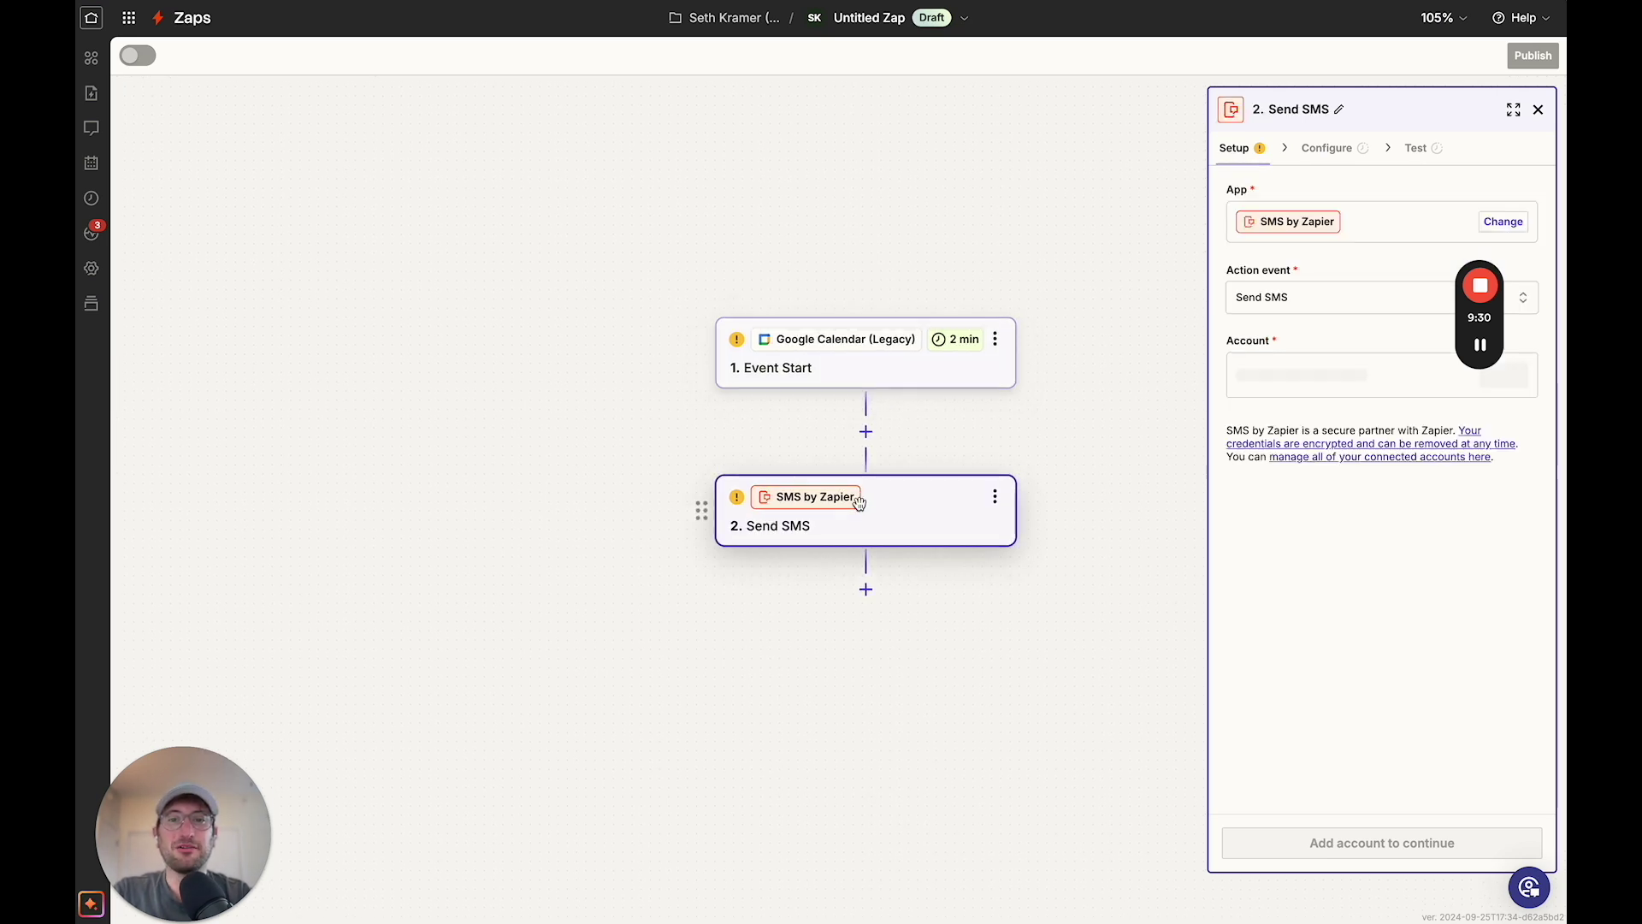
click(795, 366)
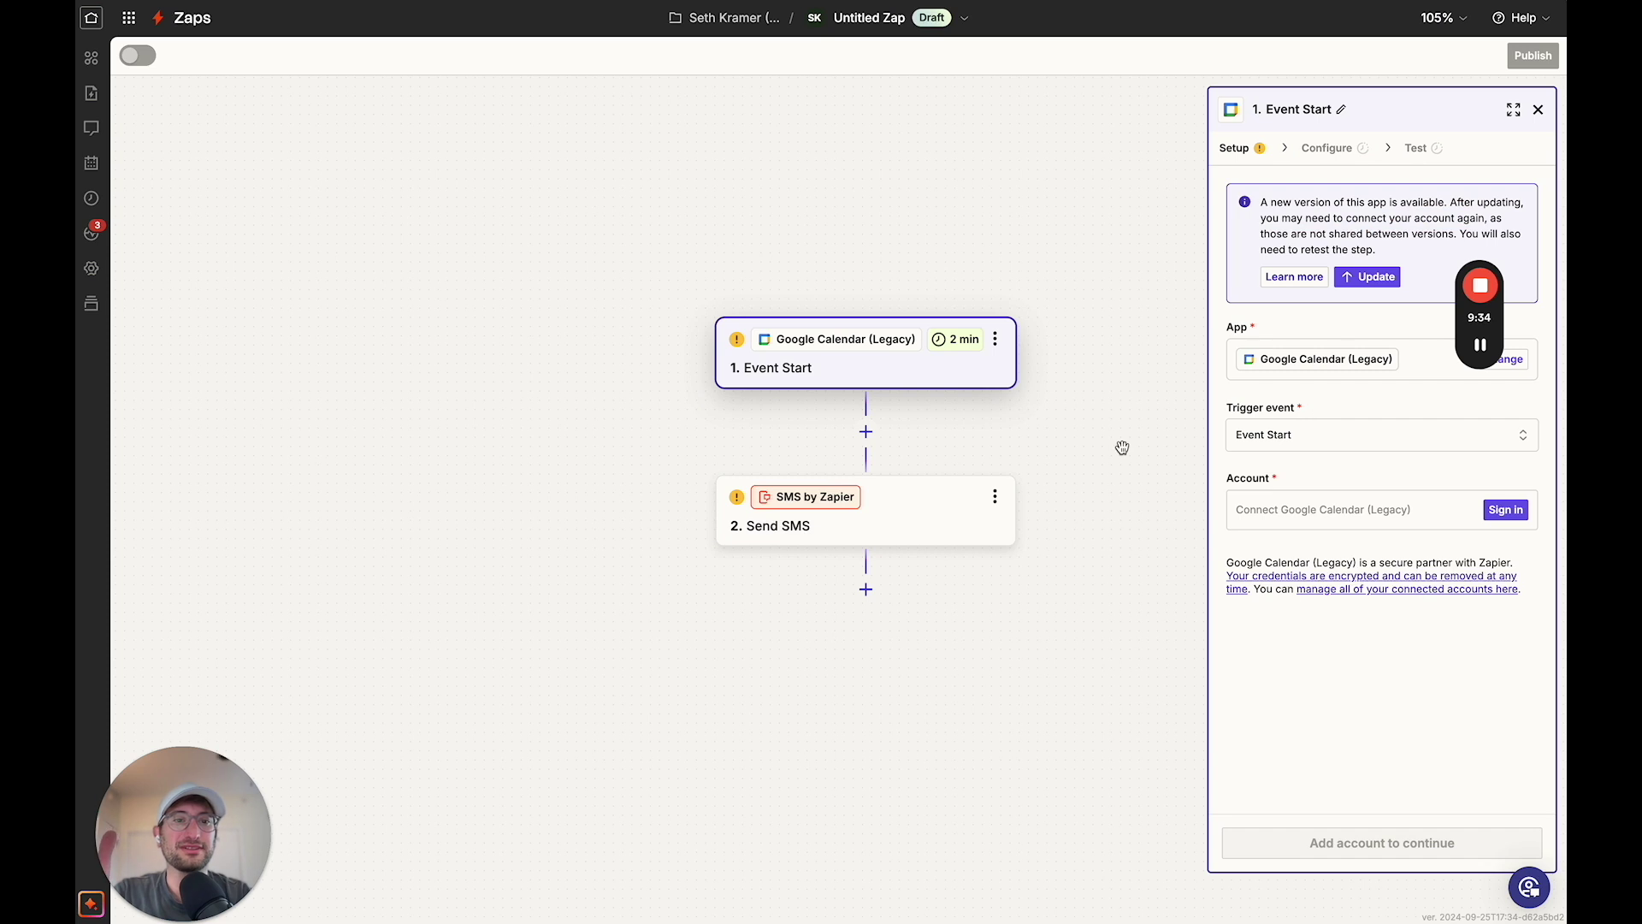
click(854, 524)
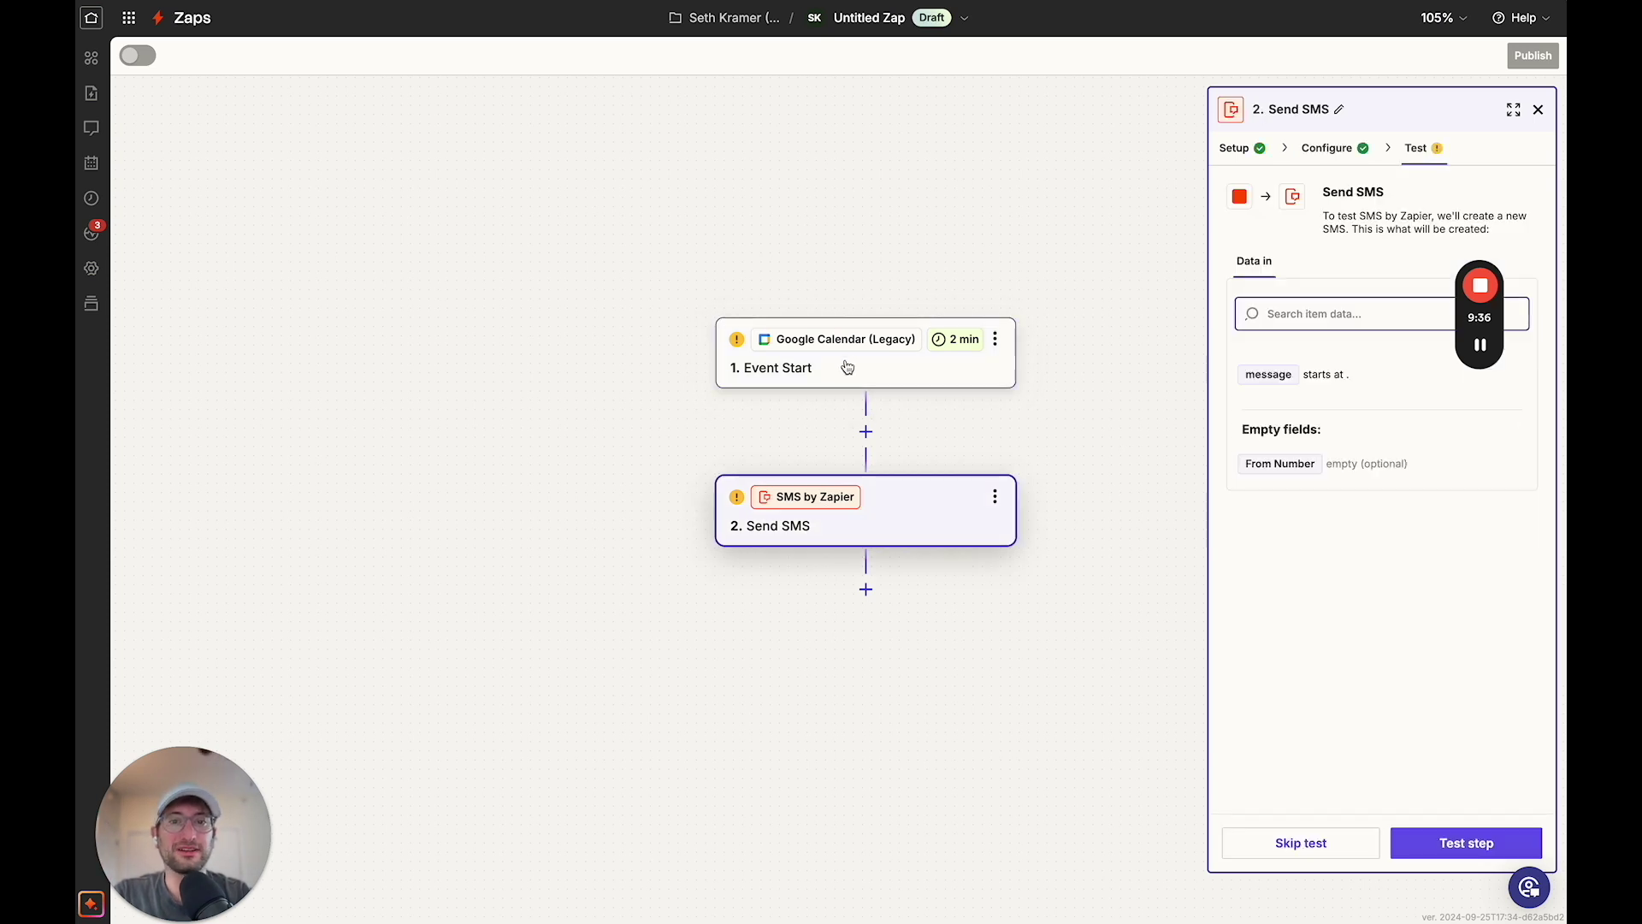
click(847, 366)
click(836, 498)
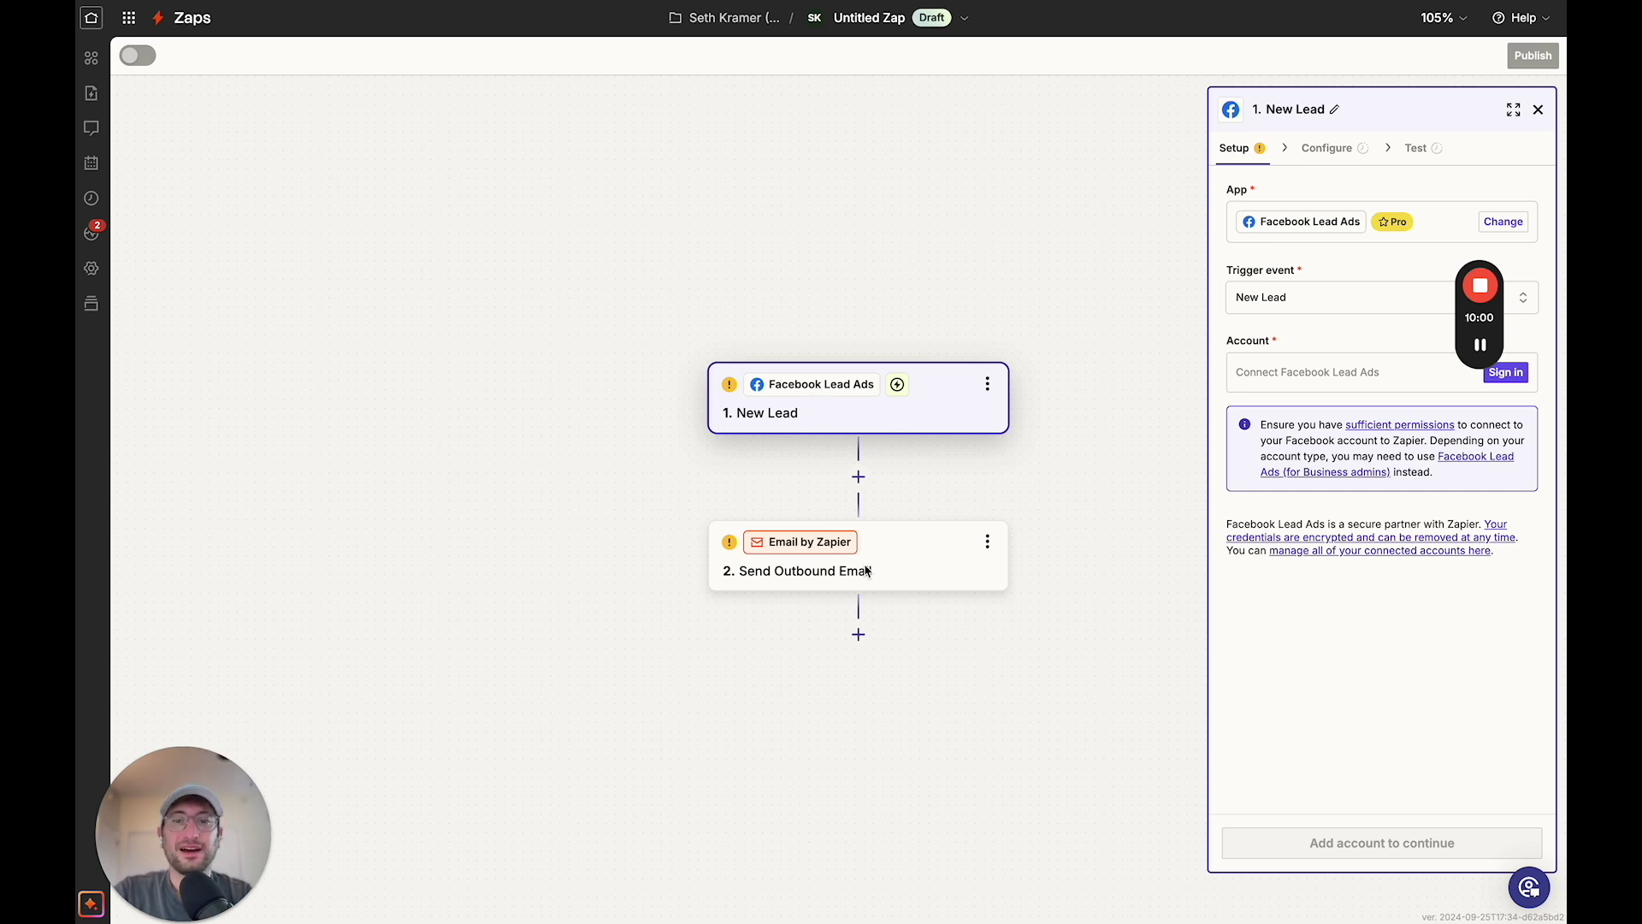
Show the outbound email's recipient, subject and body, briefly checking the New Lead trigger
click(897, 568)
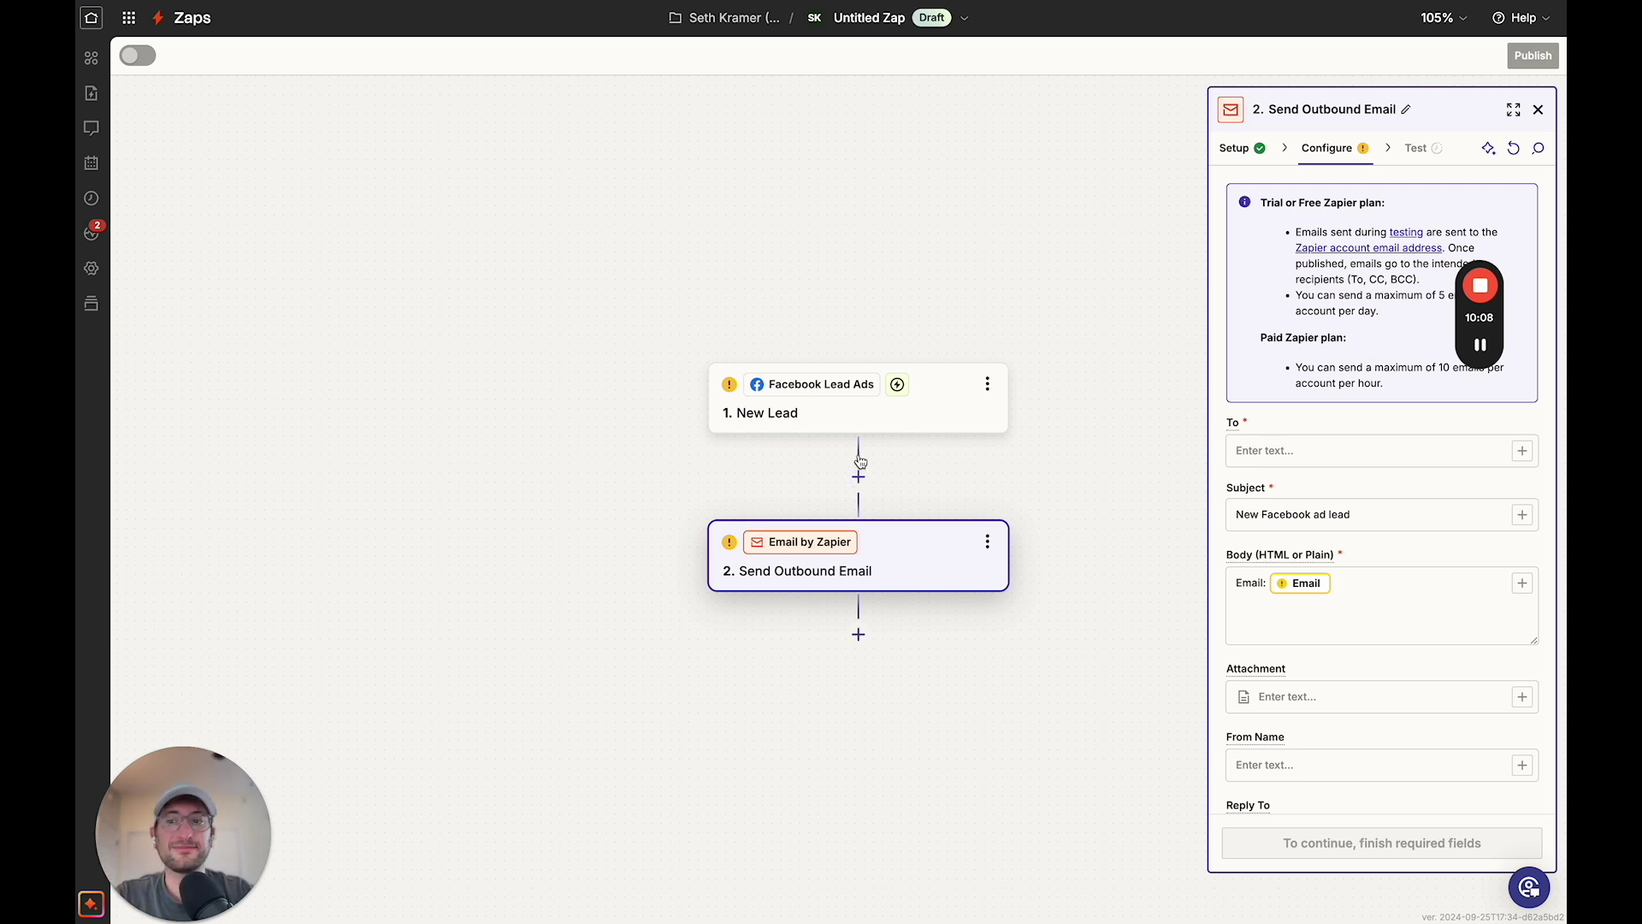
click(849, 414)
click(870, 550)
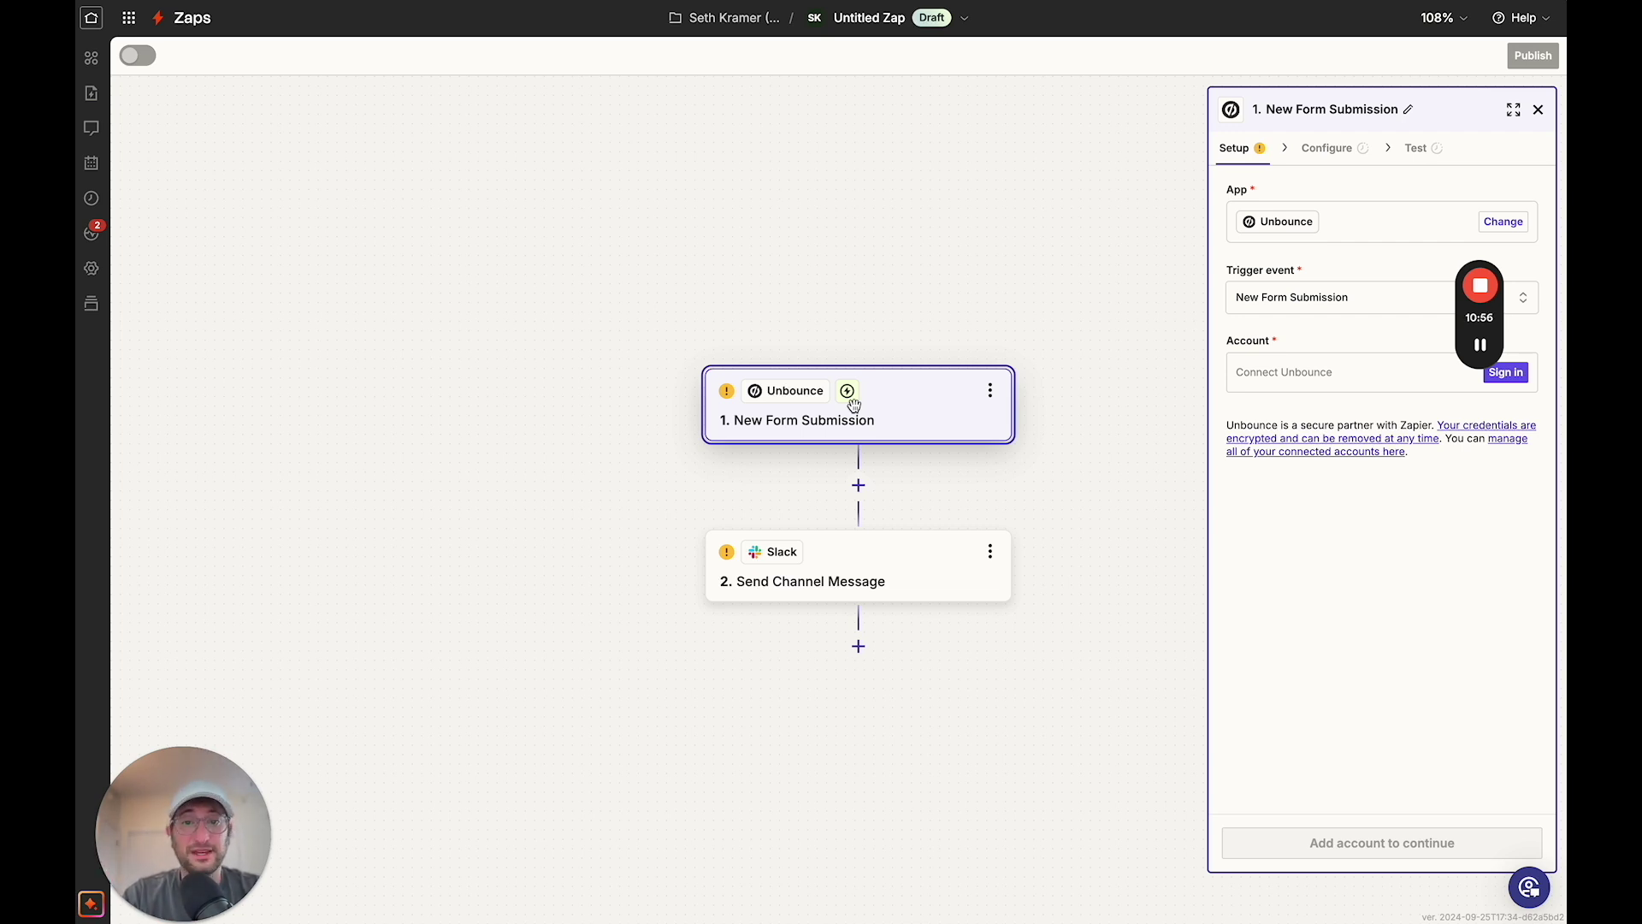
Review the Slack Send Channel Message step, then go back to the My Zaps default folder
click(794, 559)
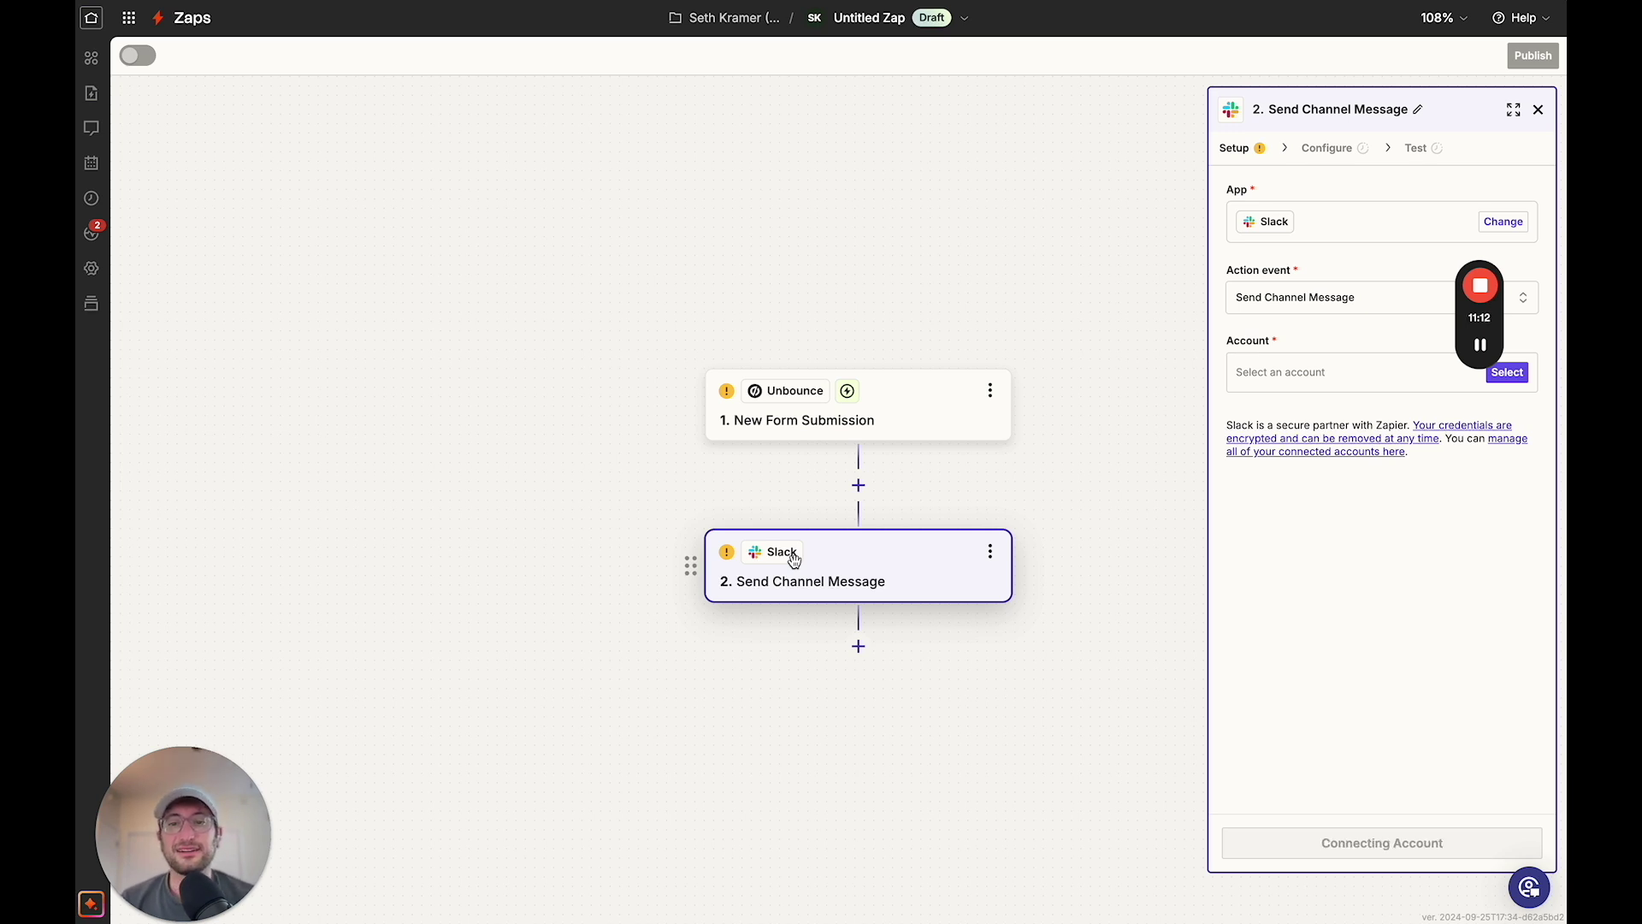
click(1473, 343)
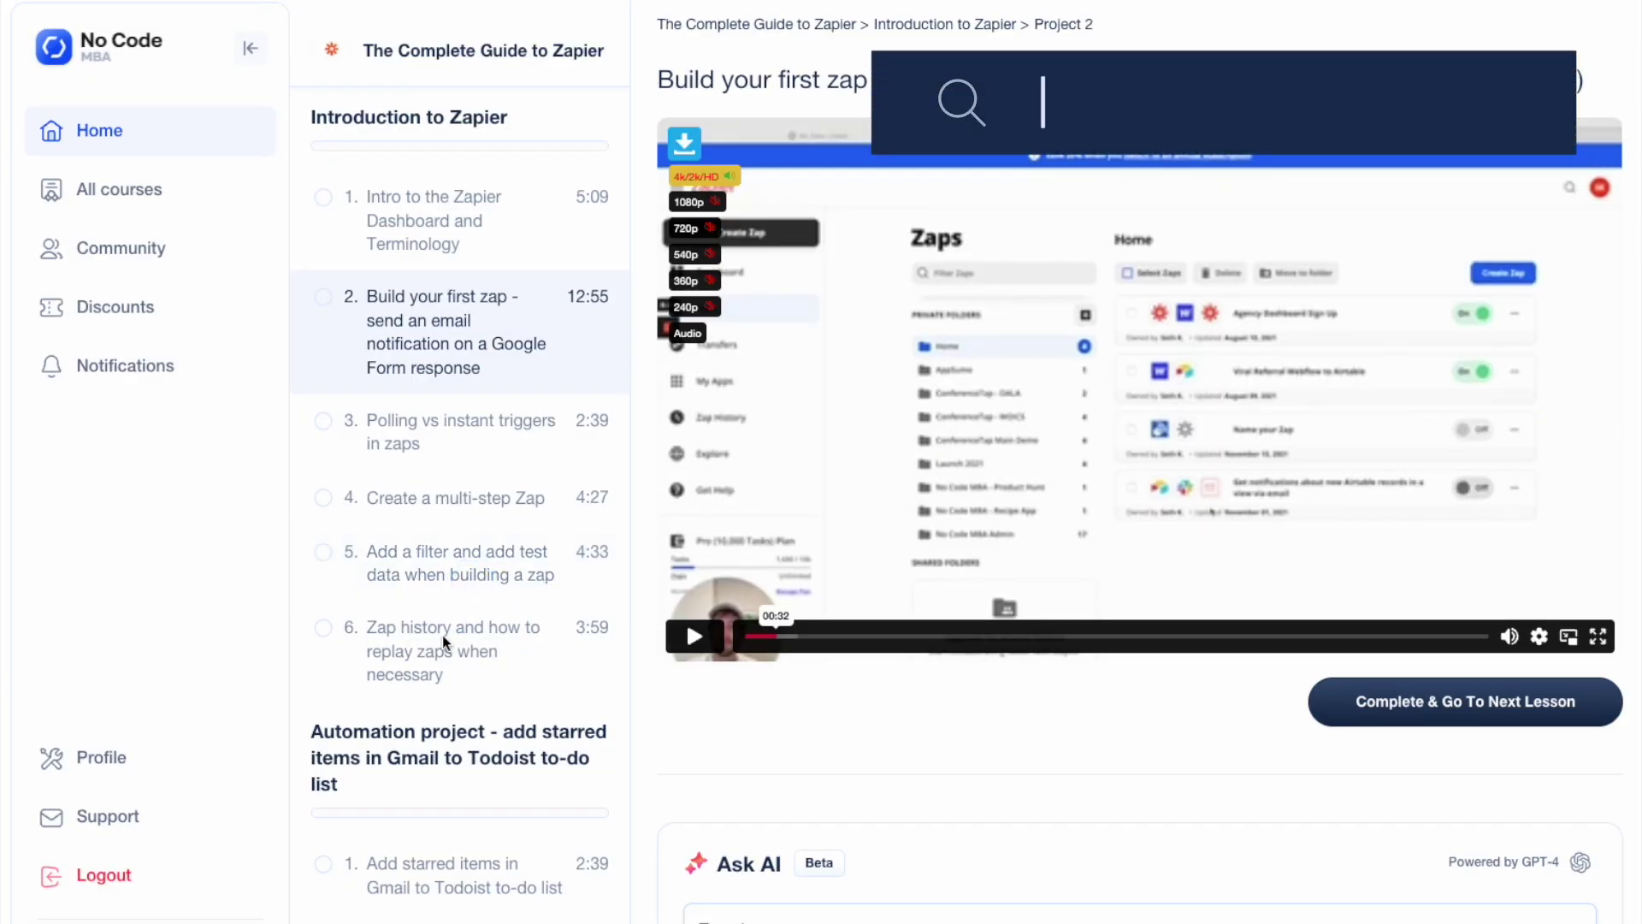
Play the 'Build your first zap' lesson video and scroll through the course catalogue grid
scroll(443, 635, down, 3)
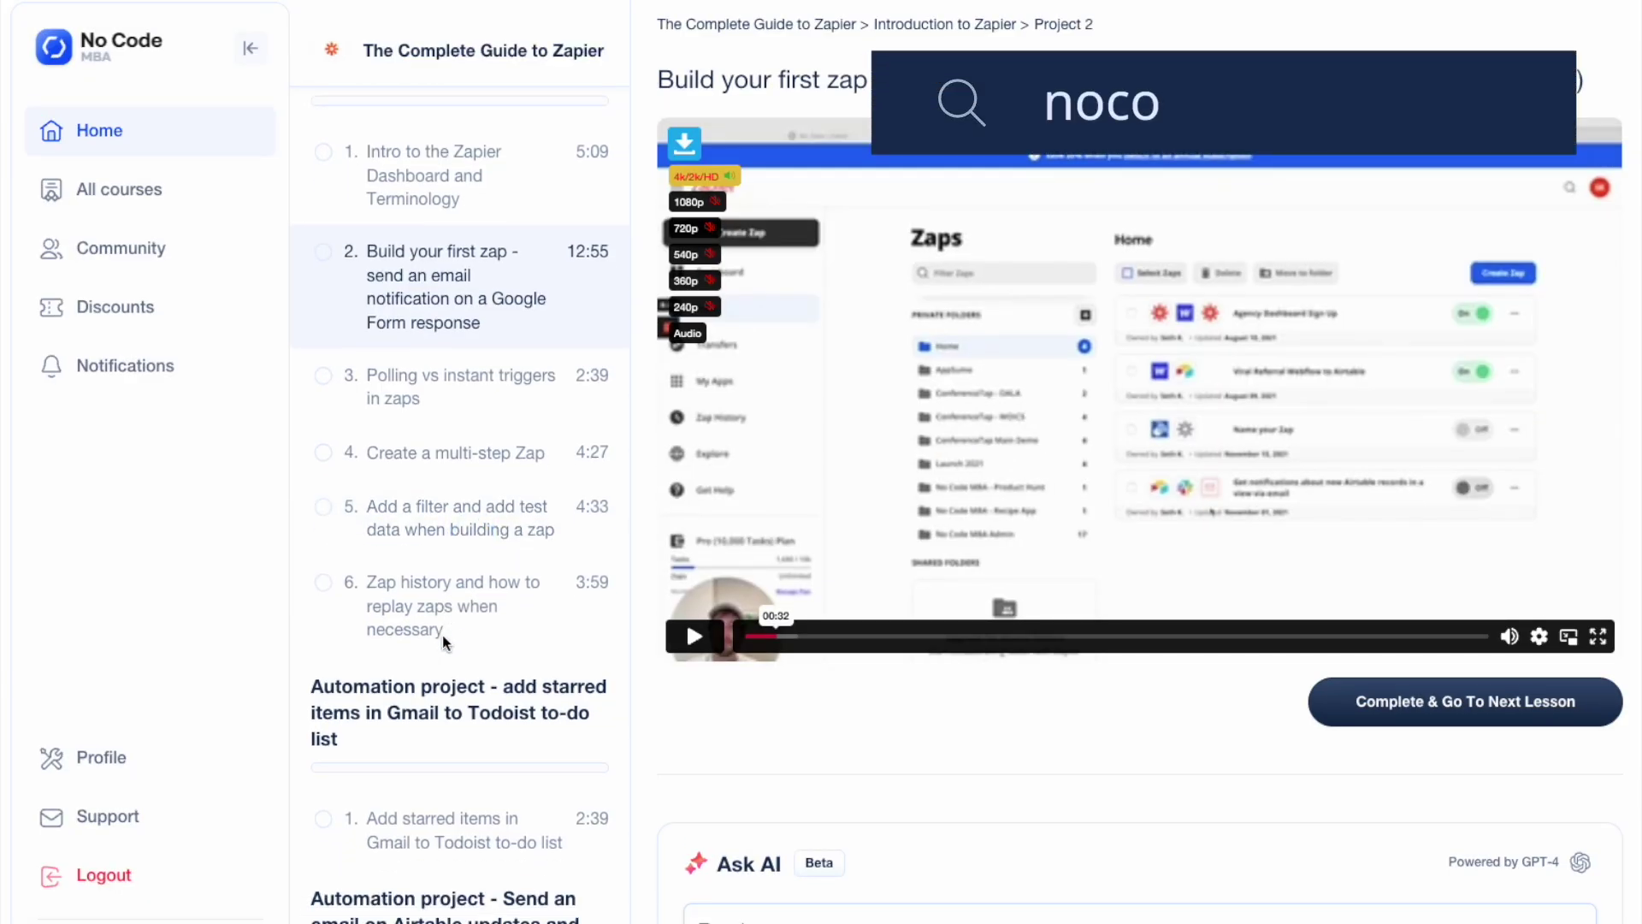
click(710, 648)
scroll(552, 445, up, 3)
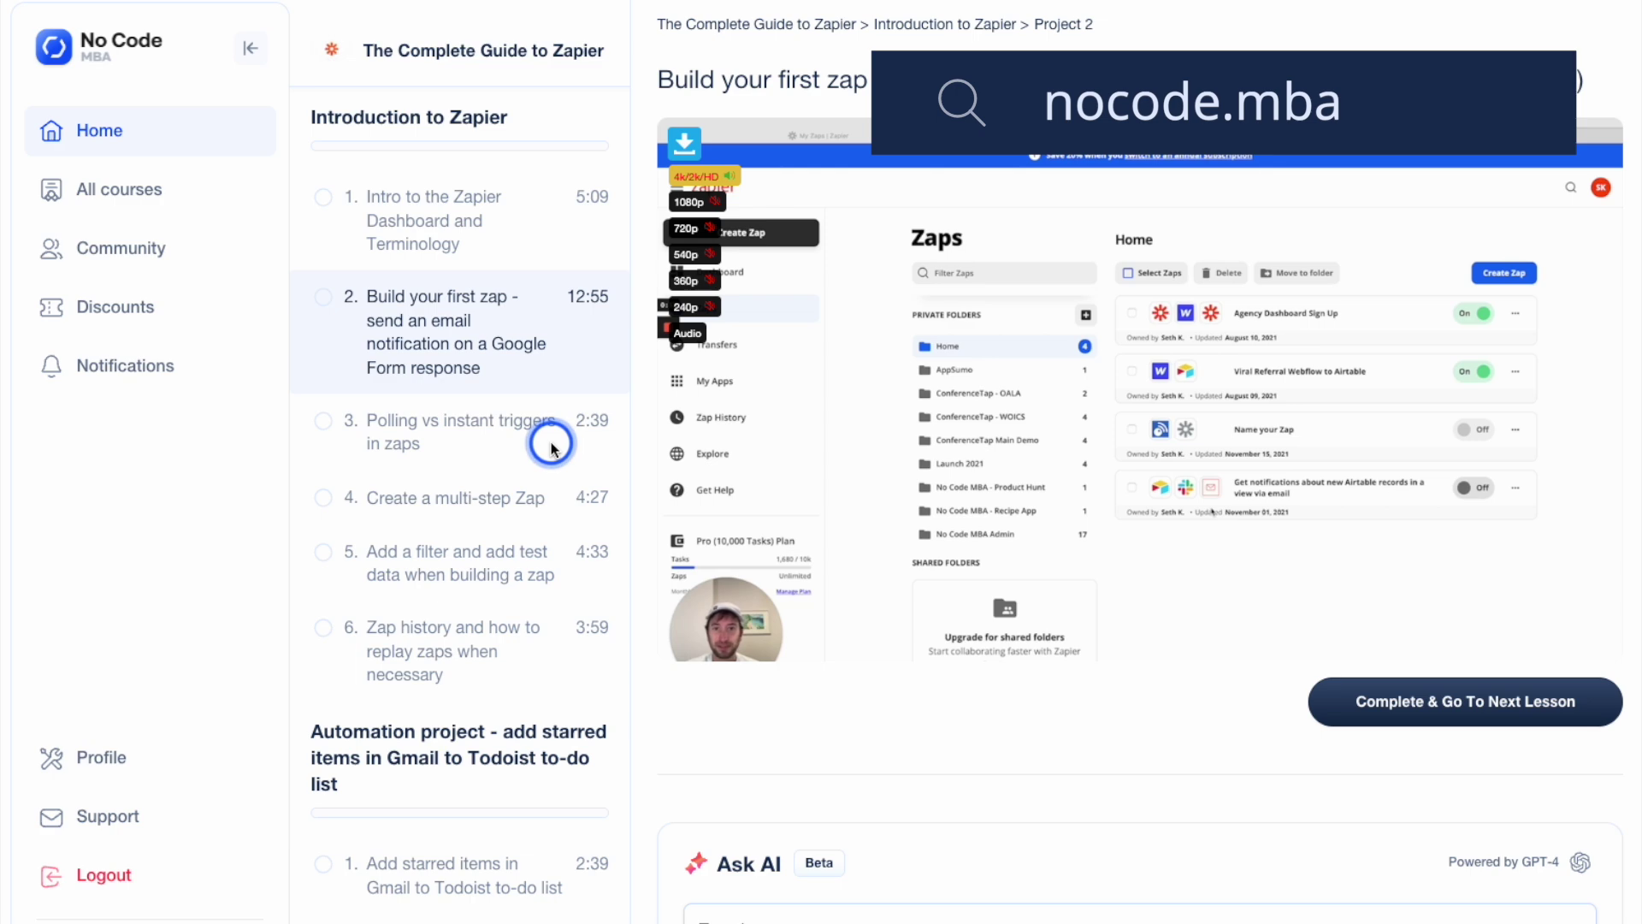
scroll(552, 444, down, 4)
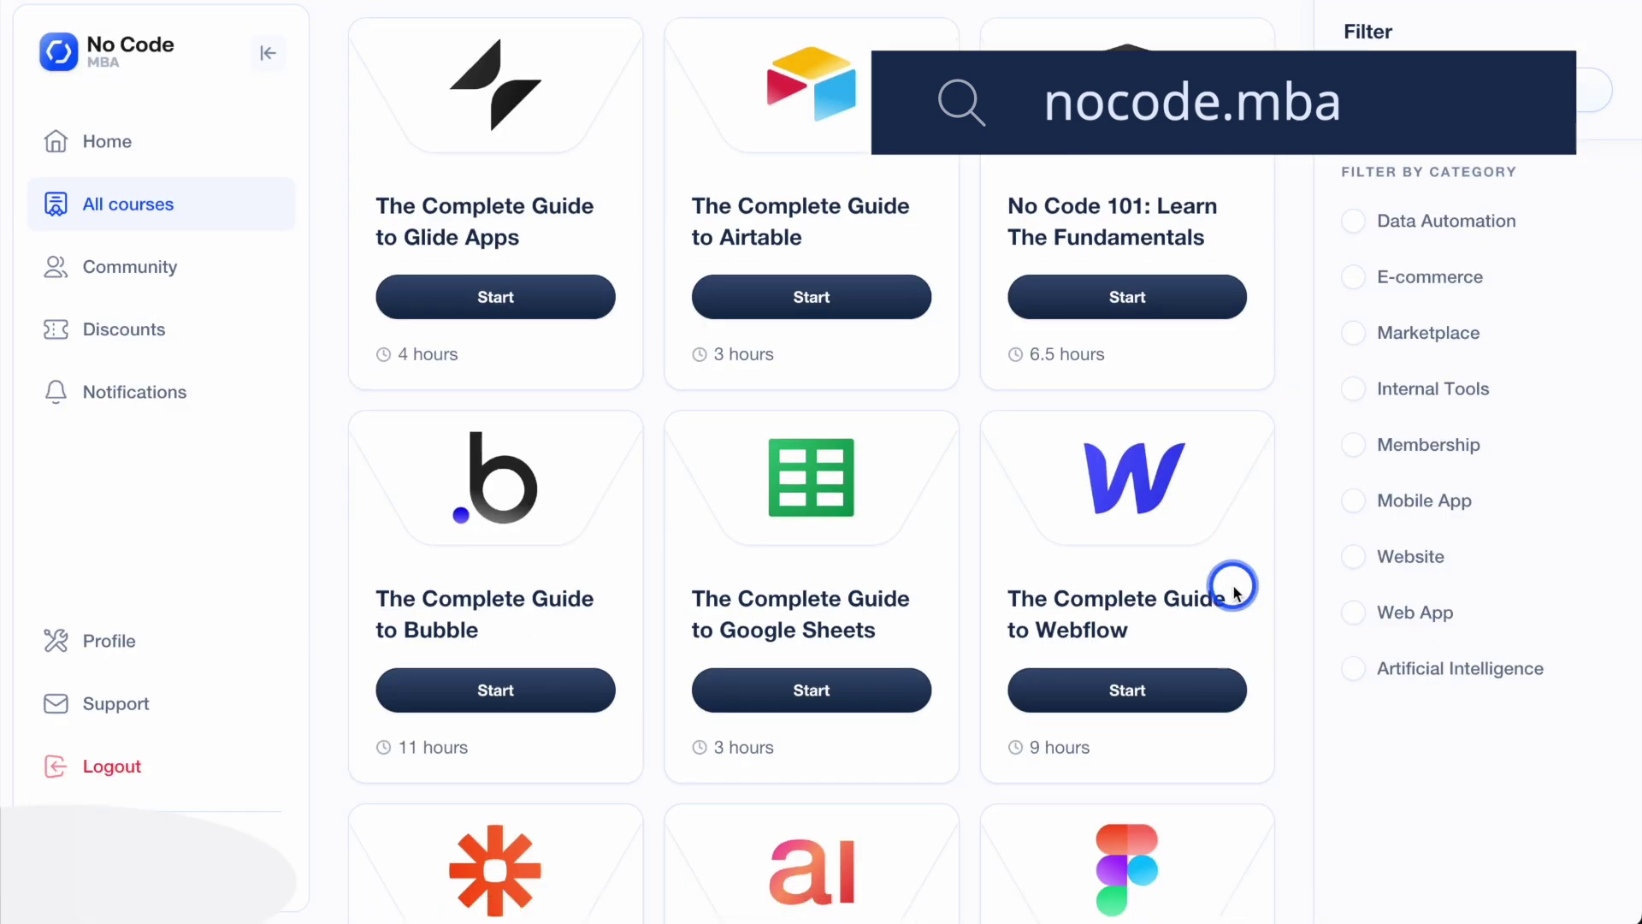
scroll(1234, 590, down, 5)
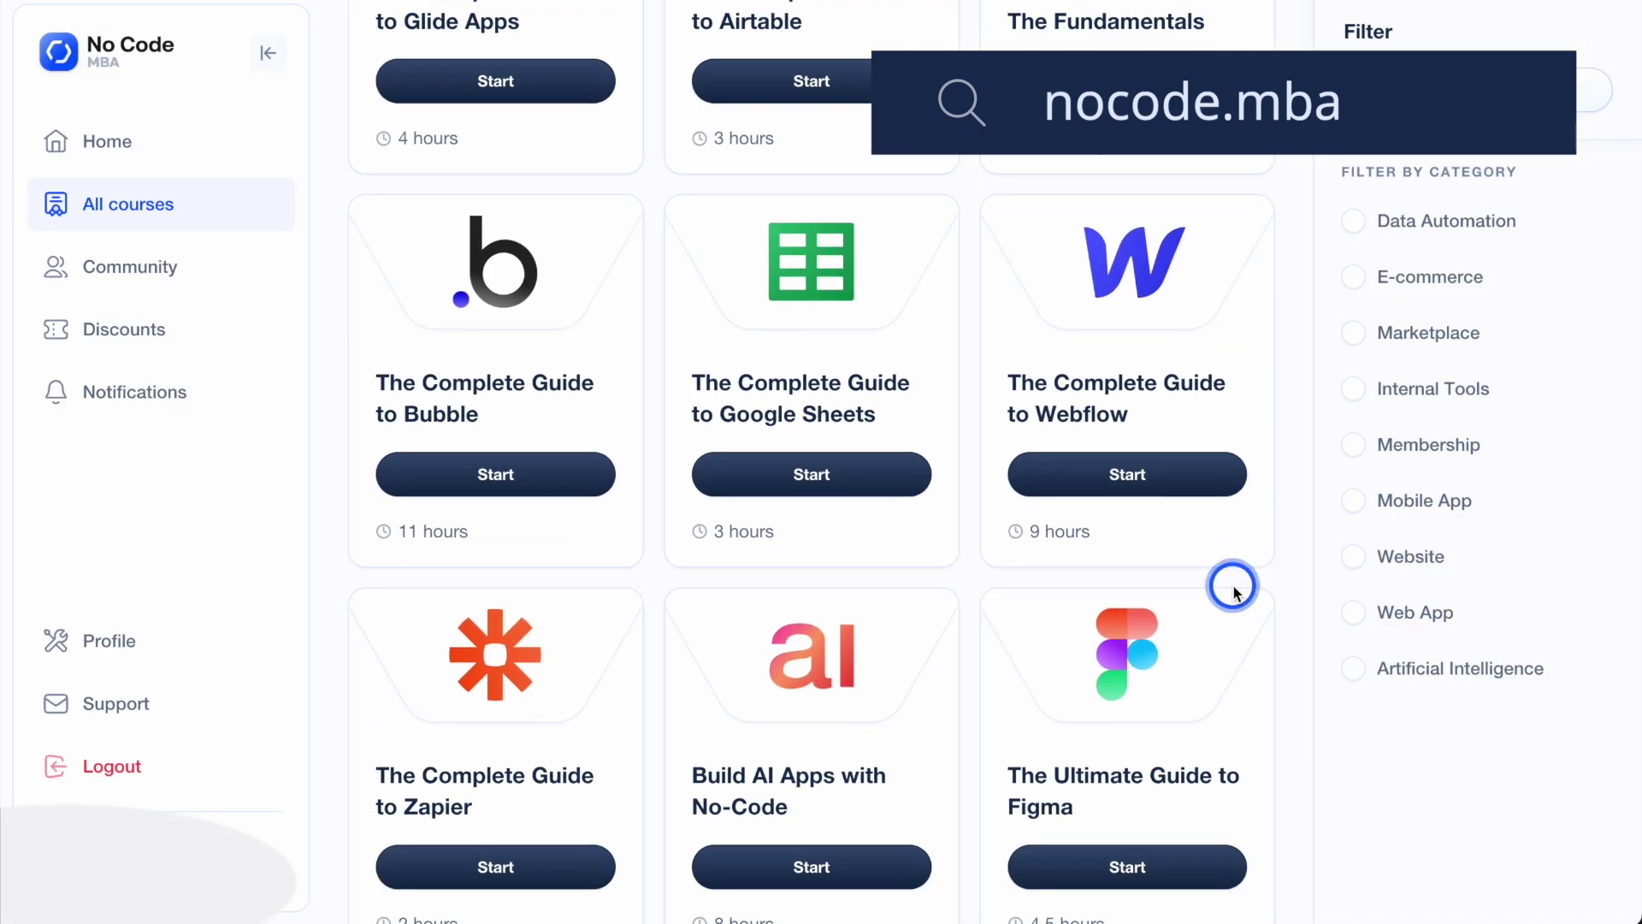
scroll(1235, 590, down, 4)
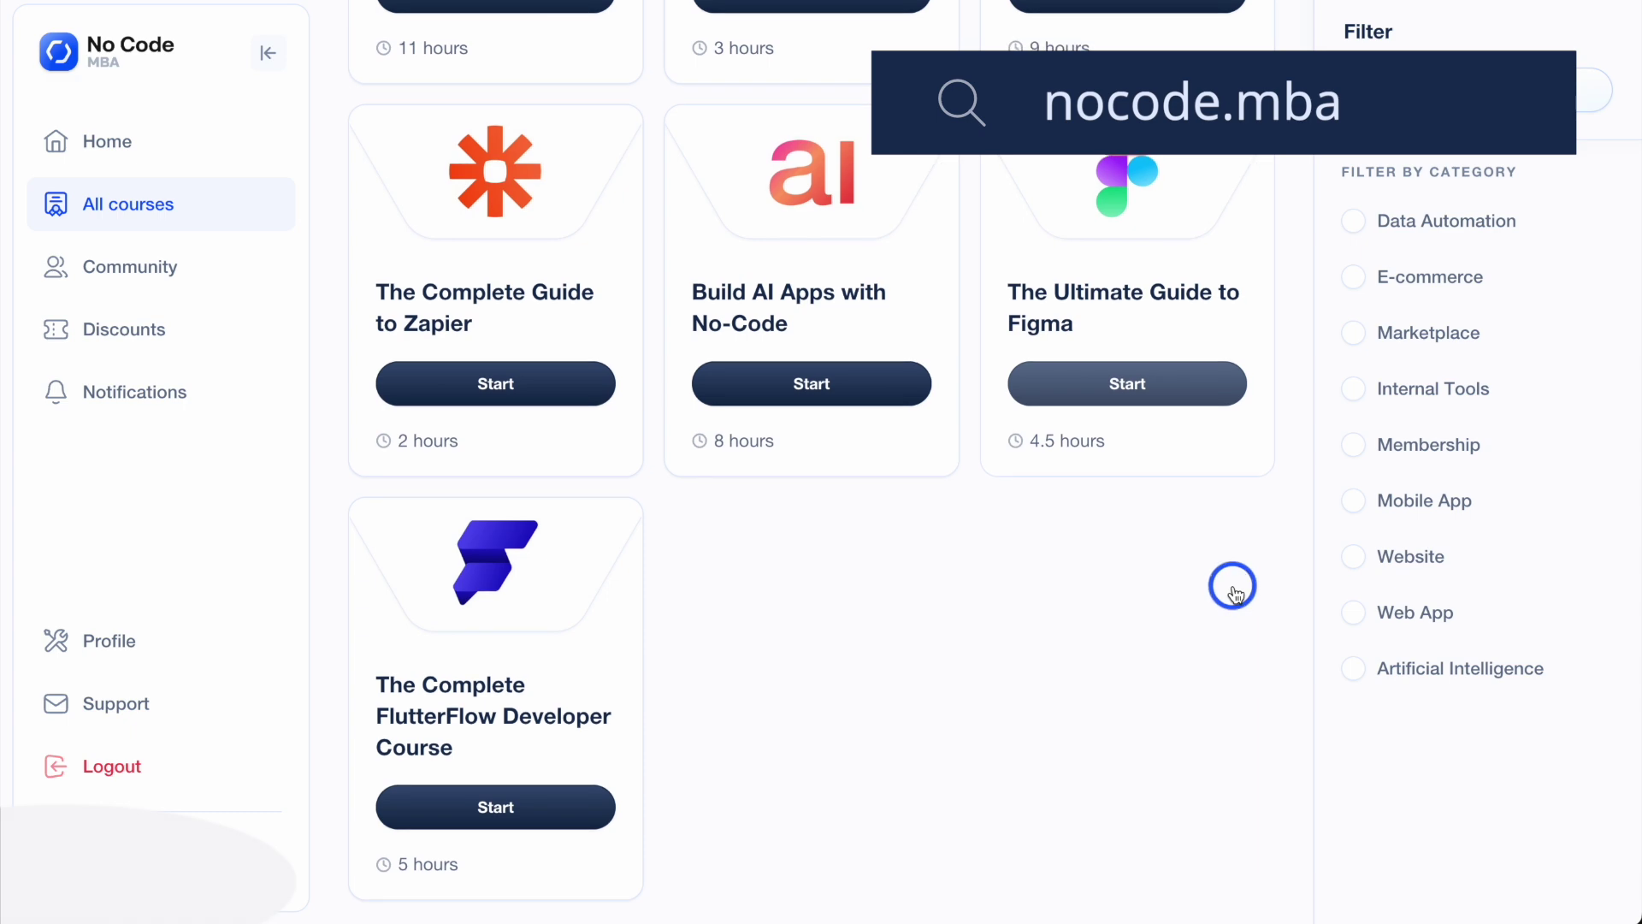
scroll(1234, 590, down, 3)
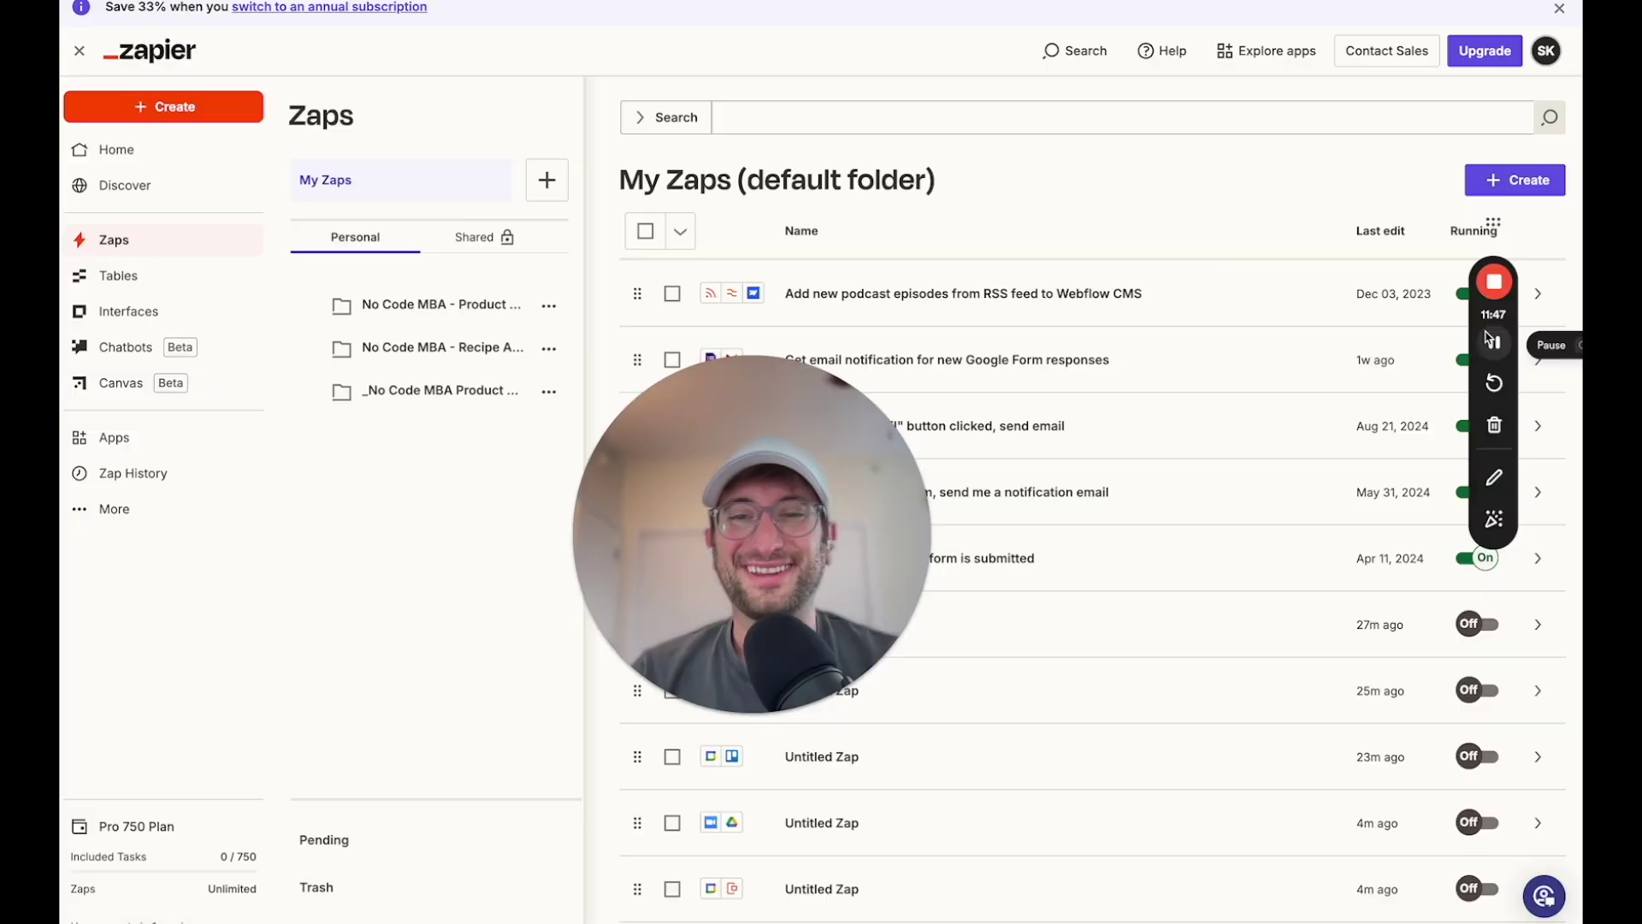